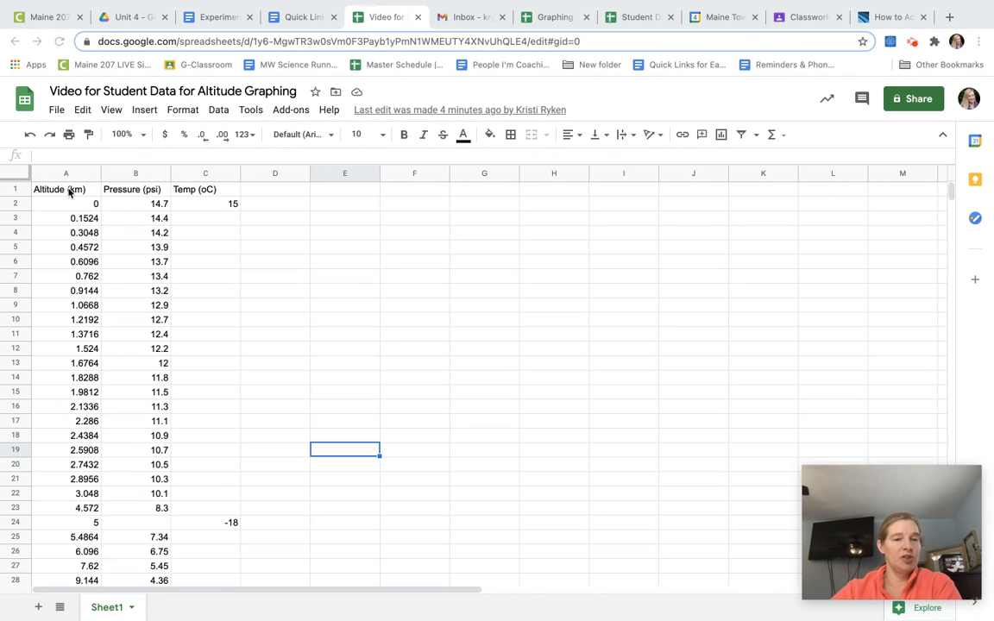
- Insert a chart from the altitude and pressure data in A1:B54
drag(69, 191, 123, 357)
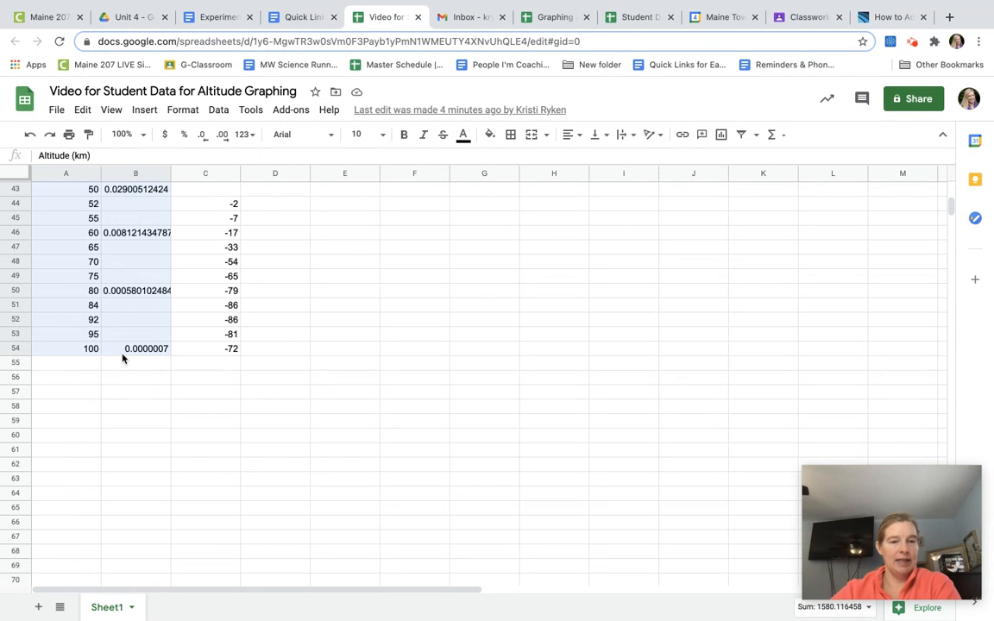
drag(123, 358, 123, 357)
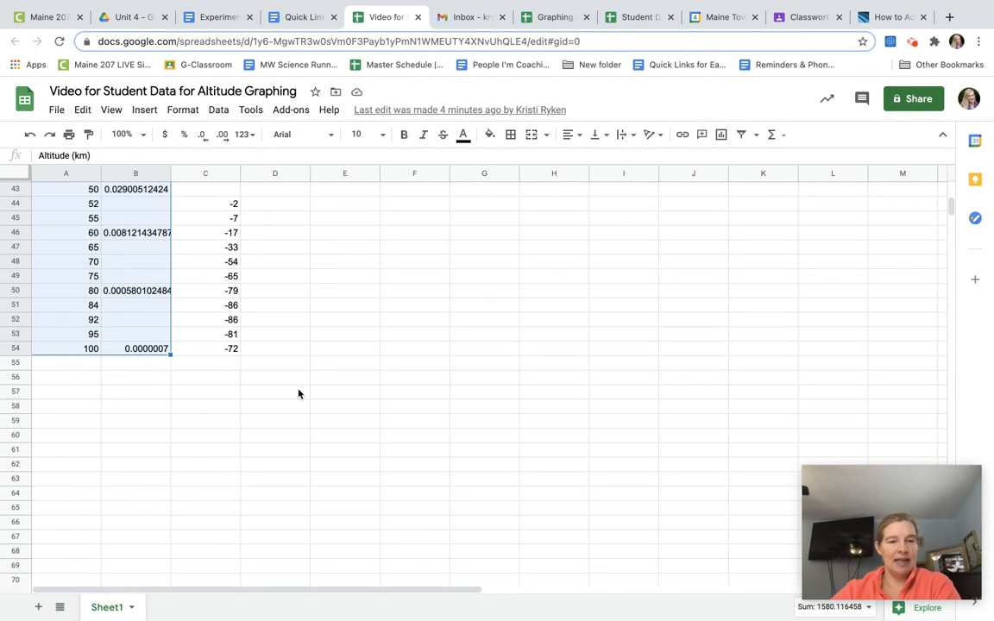
scroll(298, 395, up, 10)
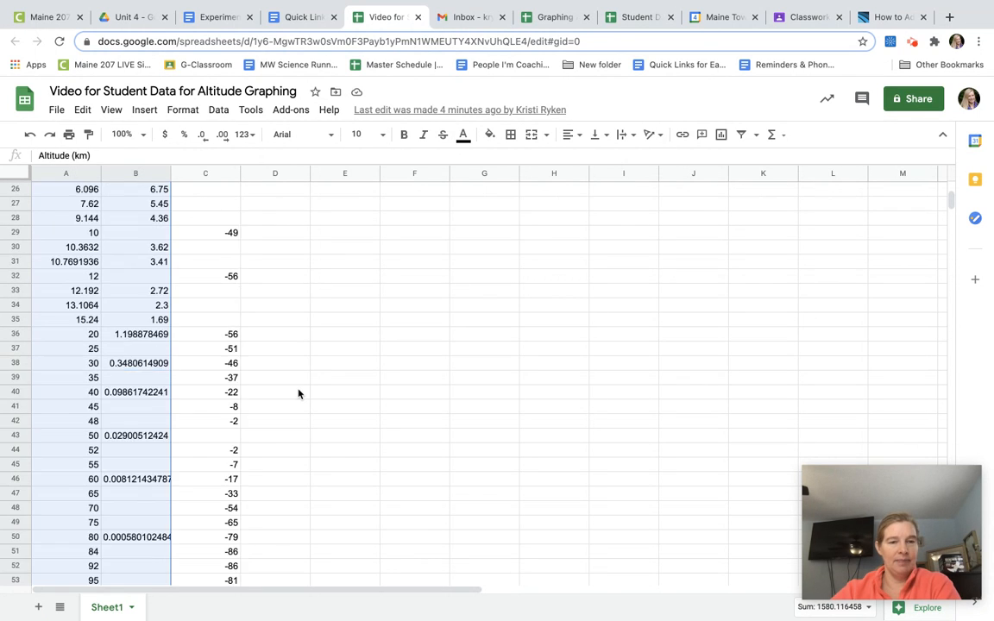
click(143, 111)
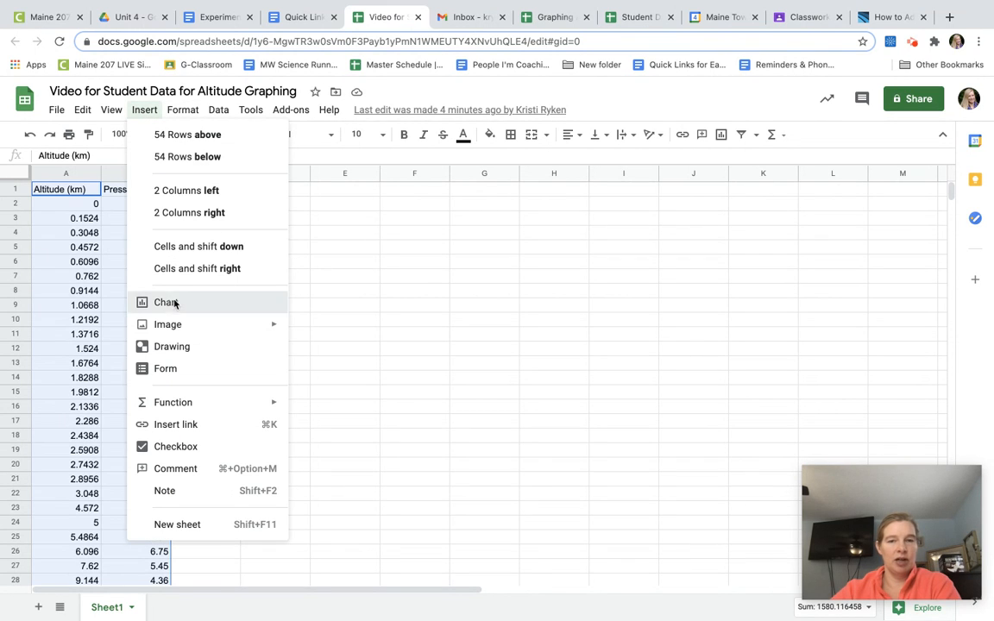
click(169, 302)
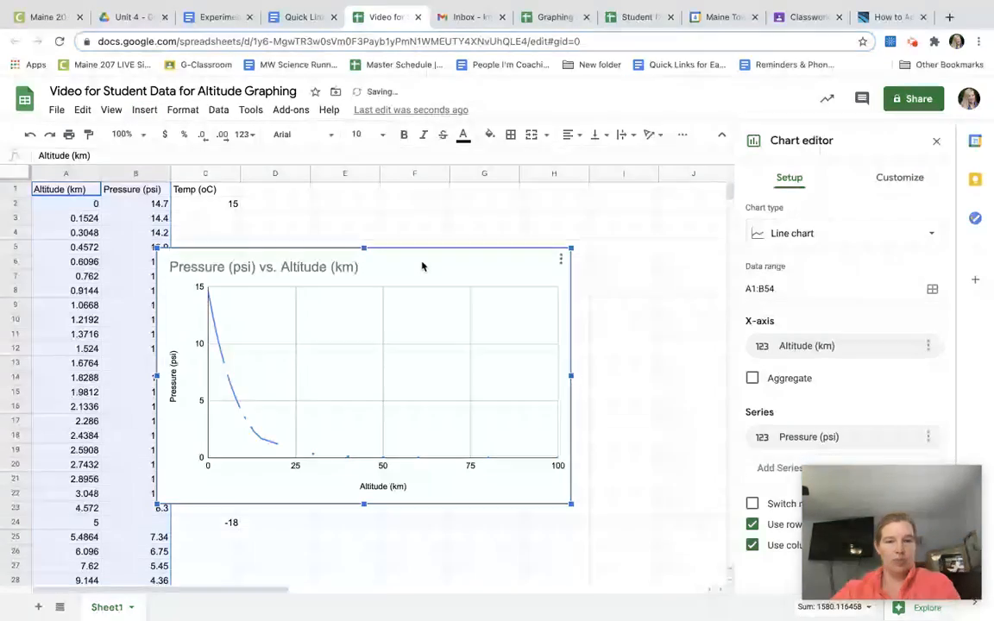
- Shrink the pressure chart and place it beside the data columns, near the top of columns E to I
drag(406, 249, 523, 203)
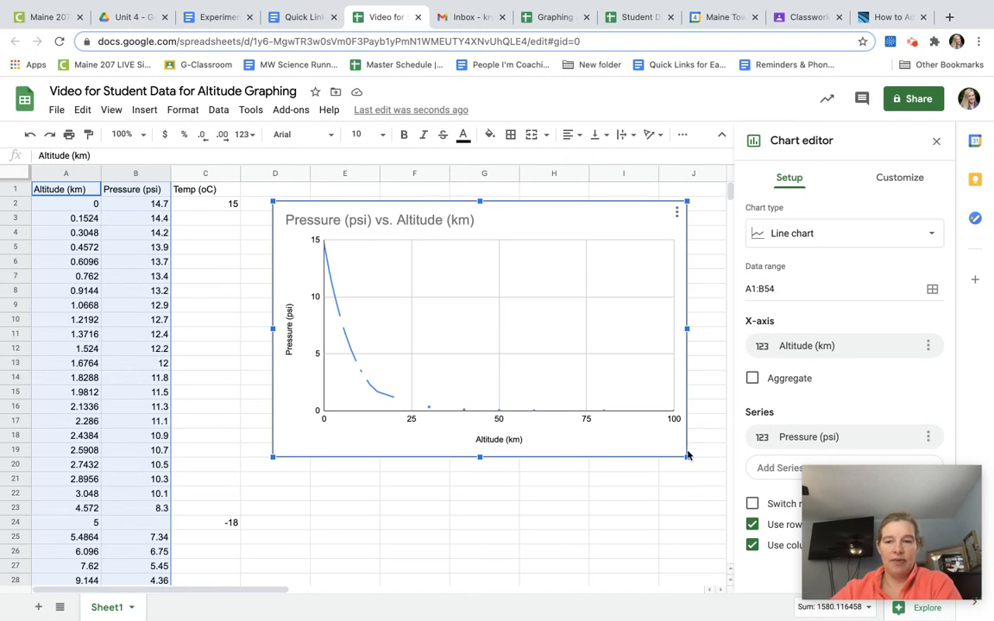
drag(686, 457, 612, 410)
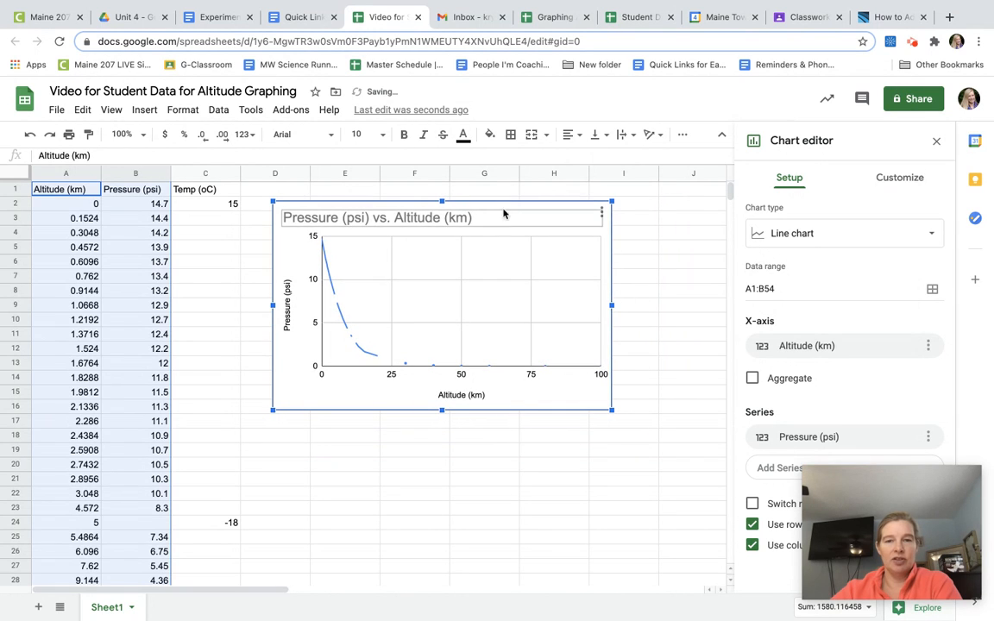
drag(516, 218, 532, 208)
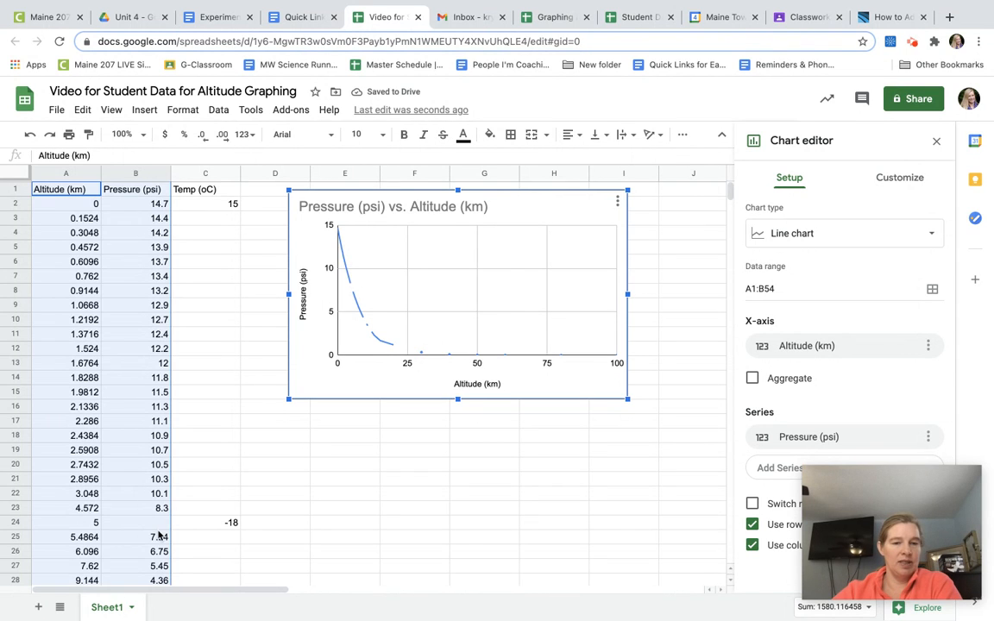
scroll(152, 524, down, 6)
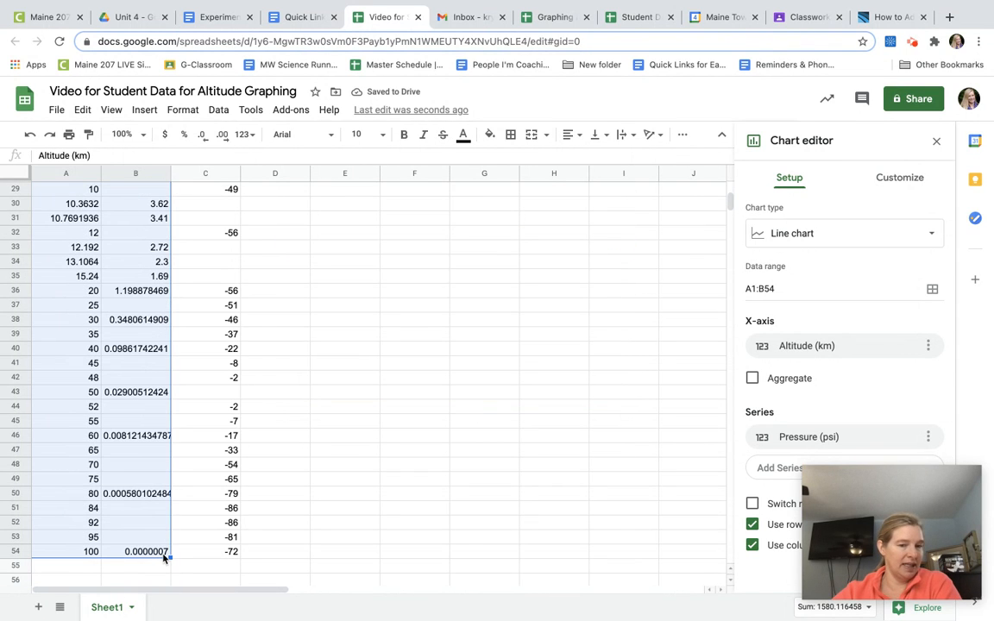
scroll(95, 512, up, 6)
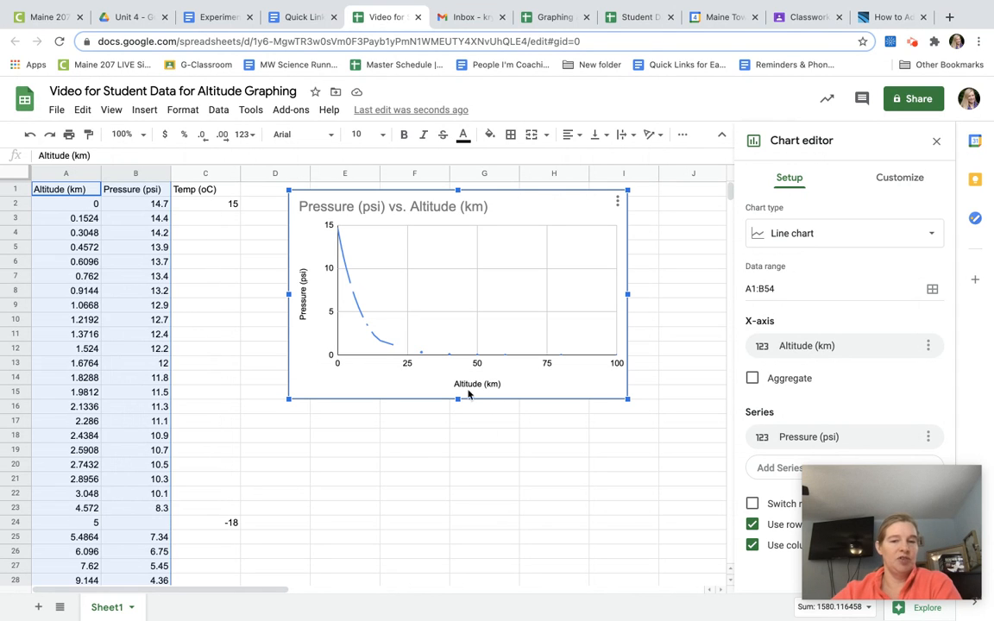
click(530, 496)
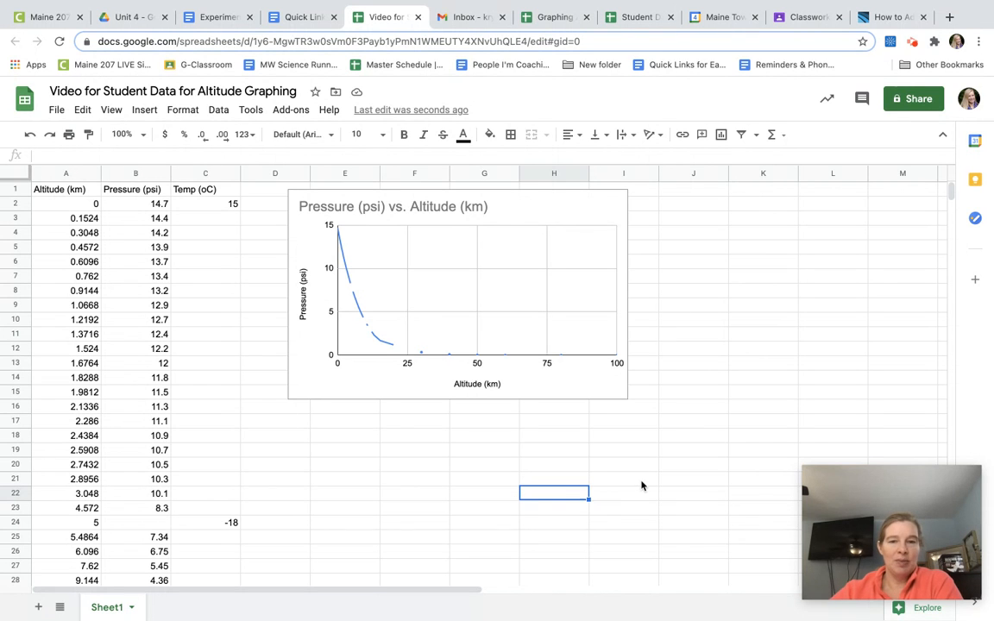
- Insert a second chart from the same altitude and pressure range, A1:B54
drag(86, 197, 151, 495)
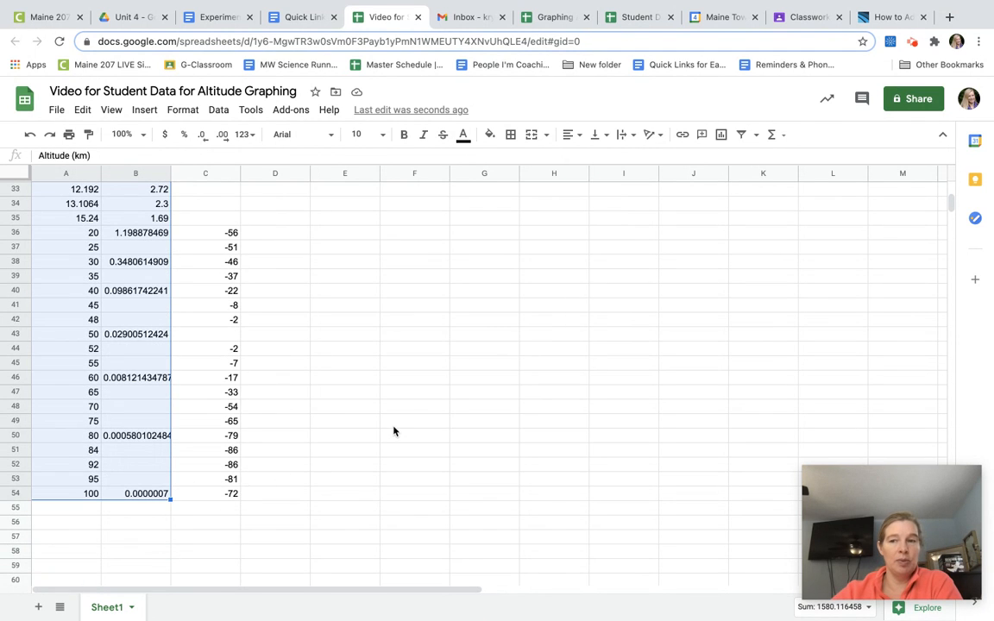
scroll(393, 432, down, 2)
scroll(394, 434, up, 12)
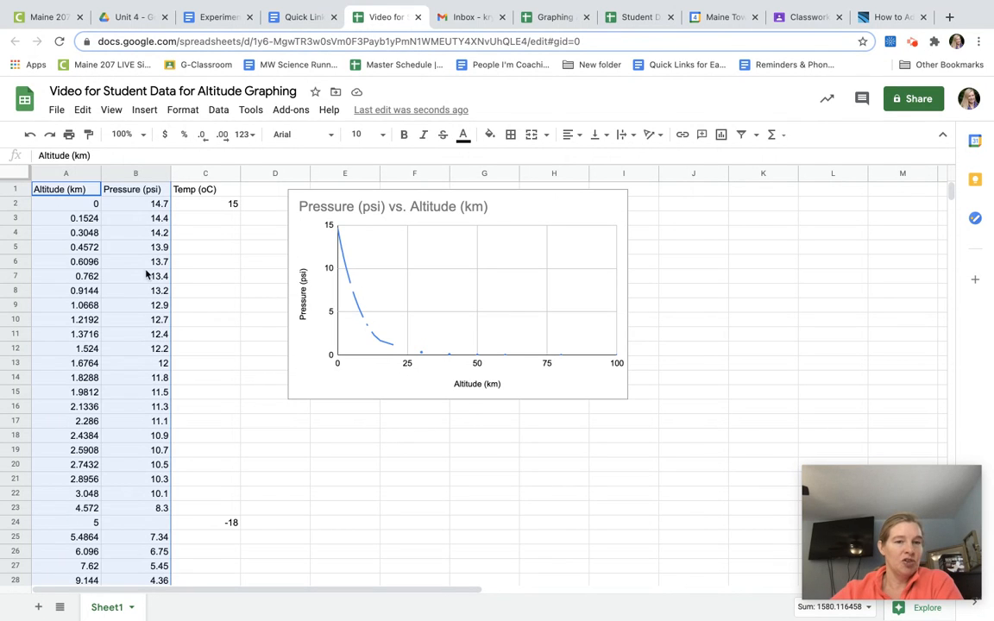
click(145, 109)
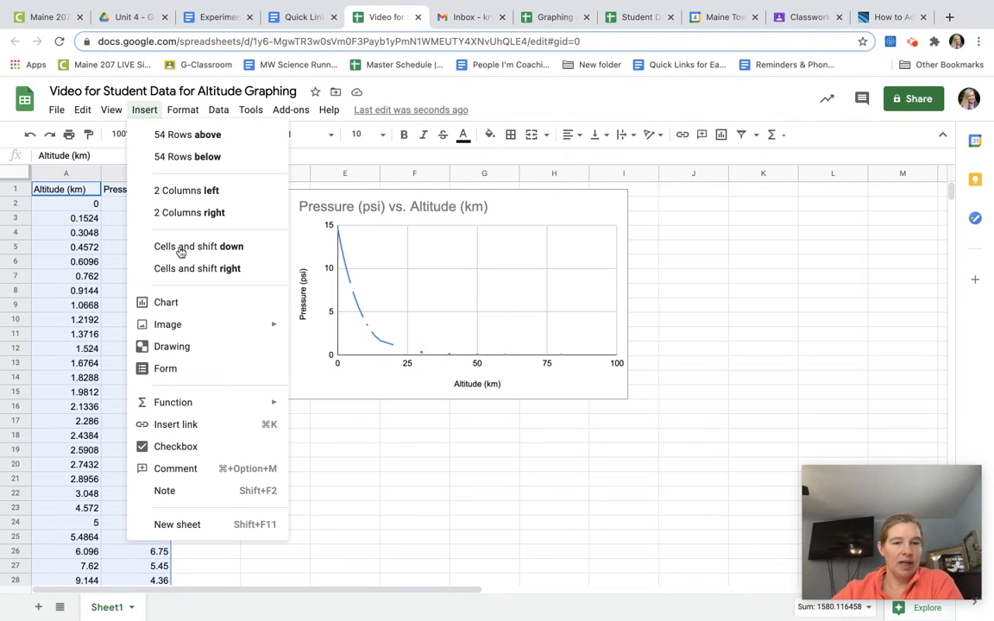
click(165, 302)
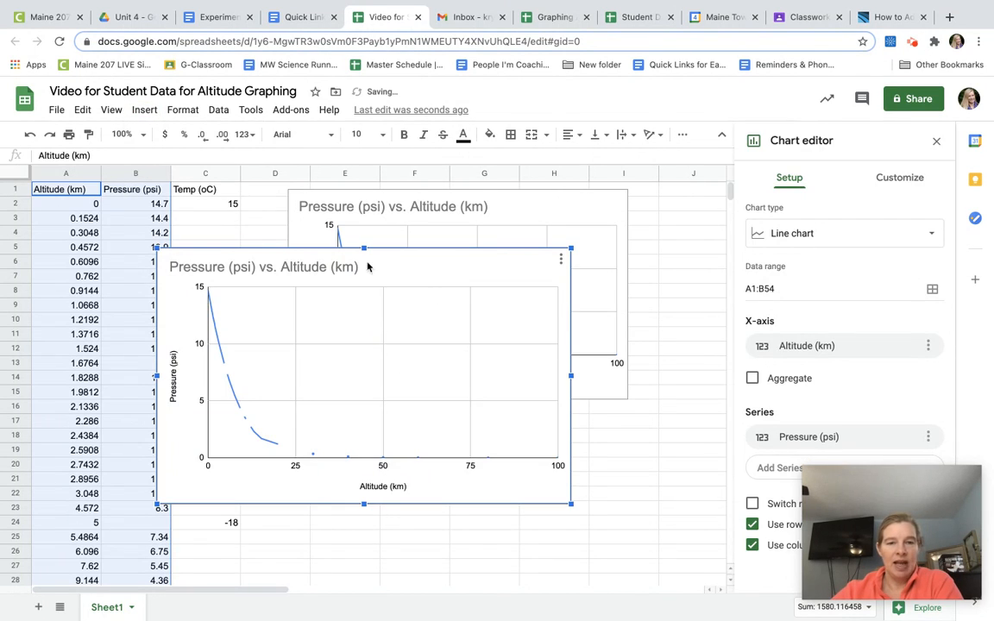
- Shrink the first chart further and place the second chart directly below it so both stay clear of the data
drag(388, 267, 535, 363)
click(540, 270)
drag(627, 383, 488, 296)
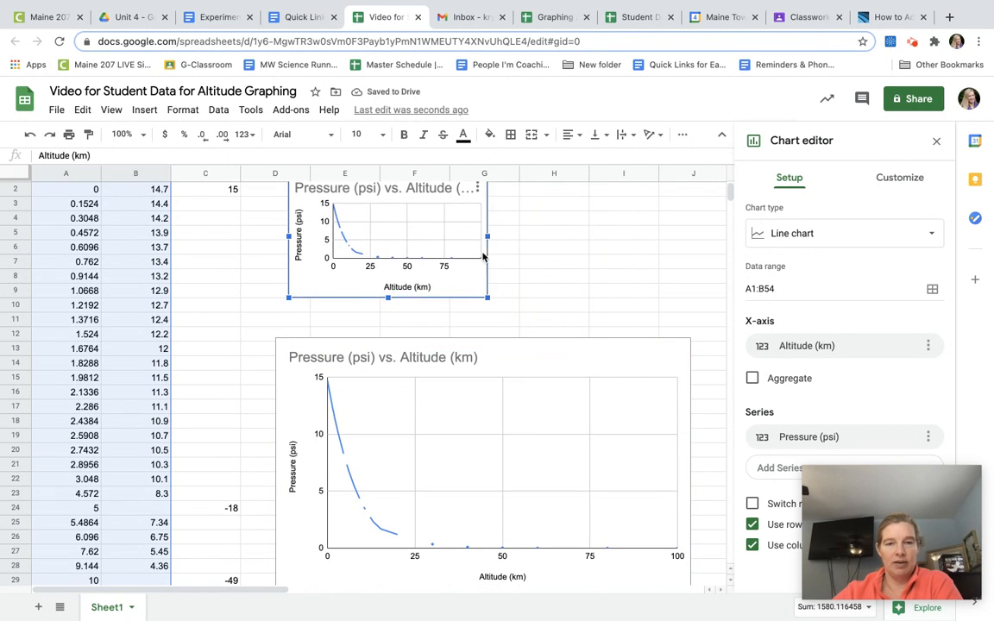
click(519, 360)
drag(553, 349, 532, 326)
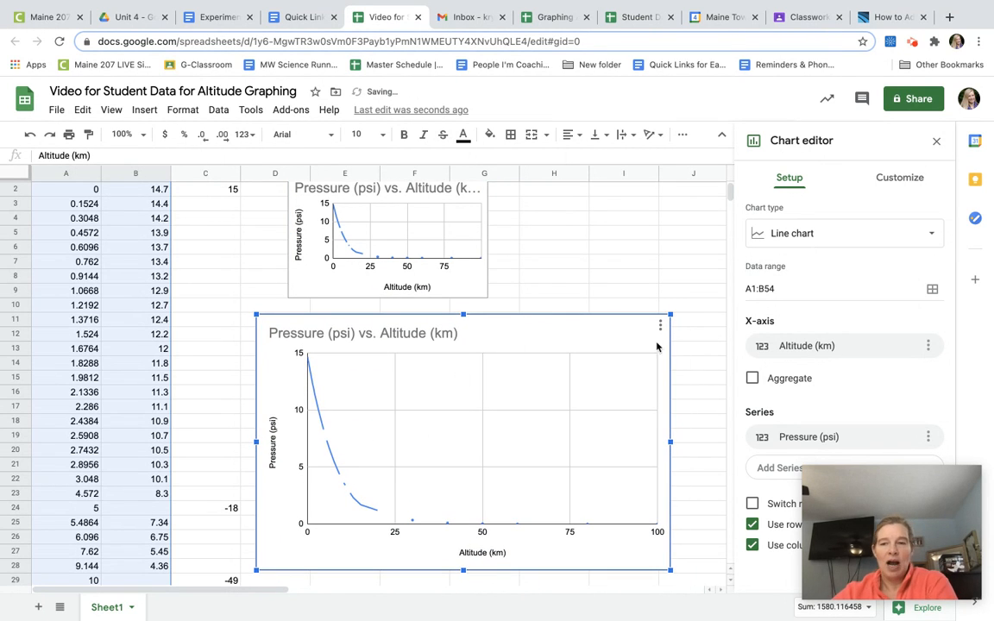
click(970, 478)
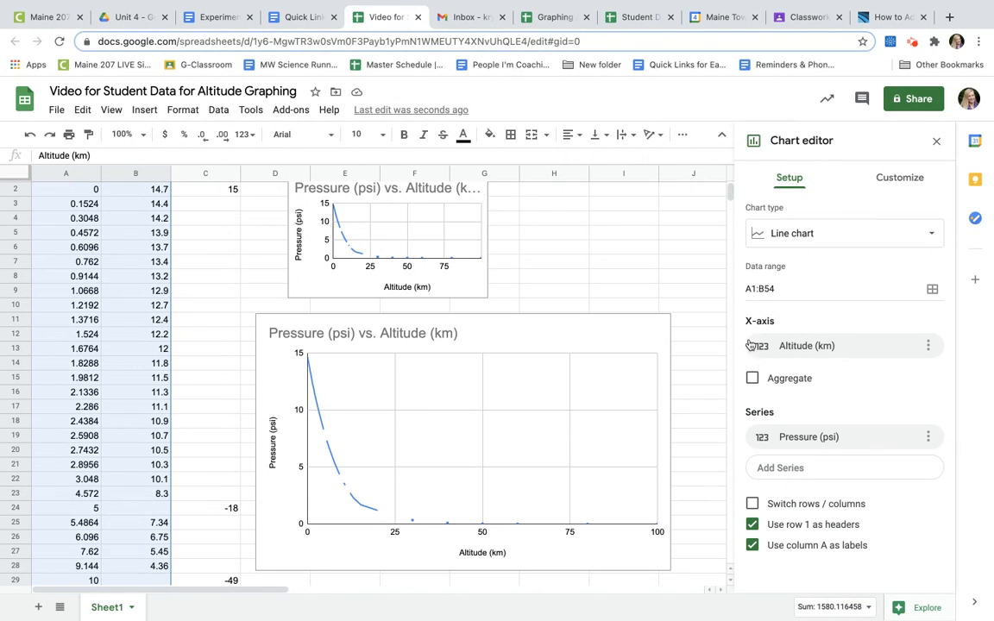
- Set the second chart's X-axis to Pressure (psi) and its series to Altitude (km)
click(928, 346)
click(832, 347)
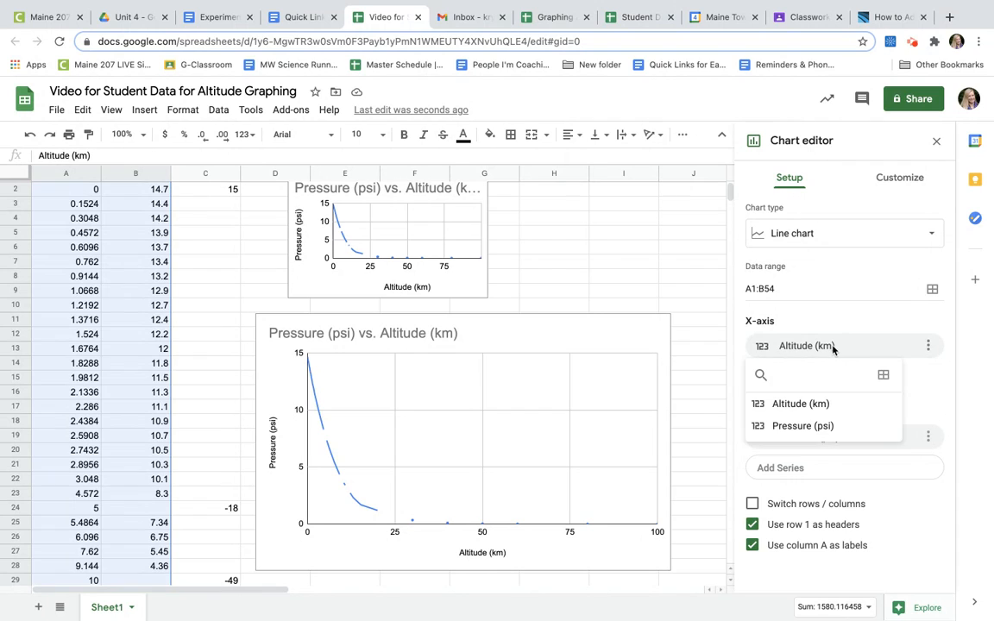
click(800, 427)
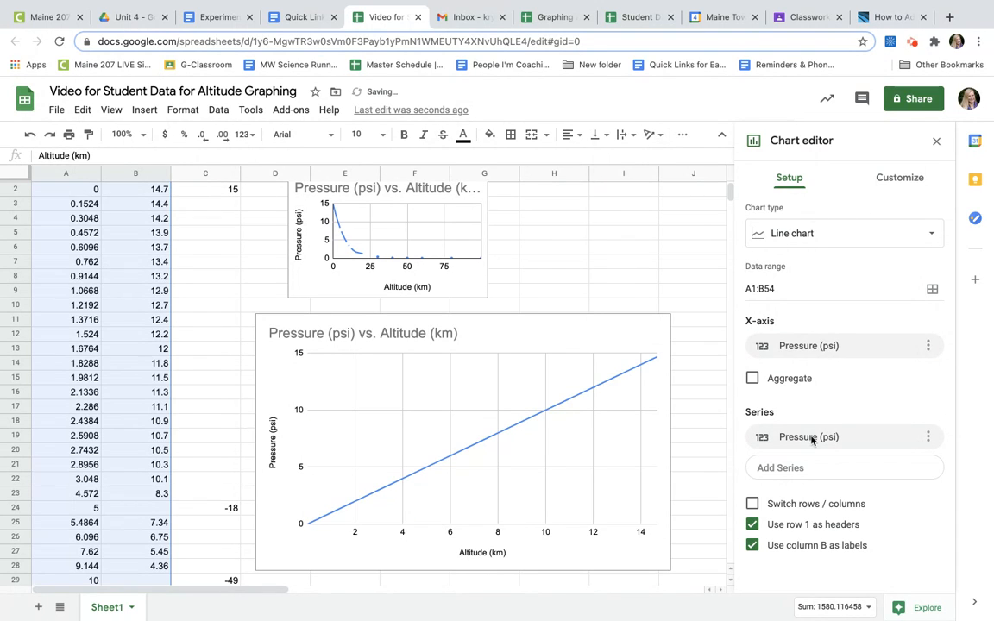
click(927, 438)
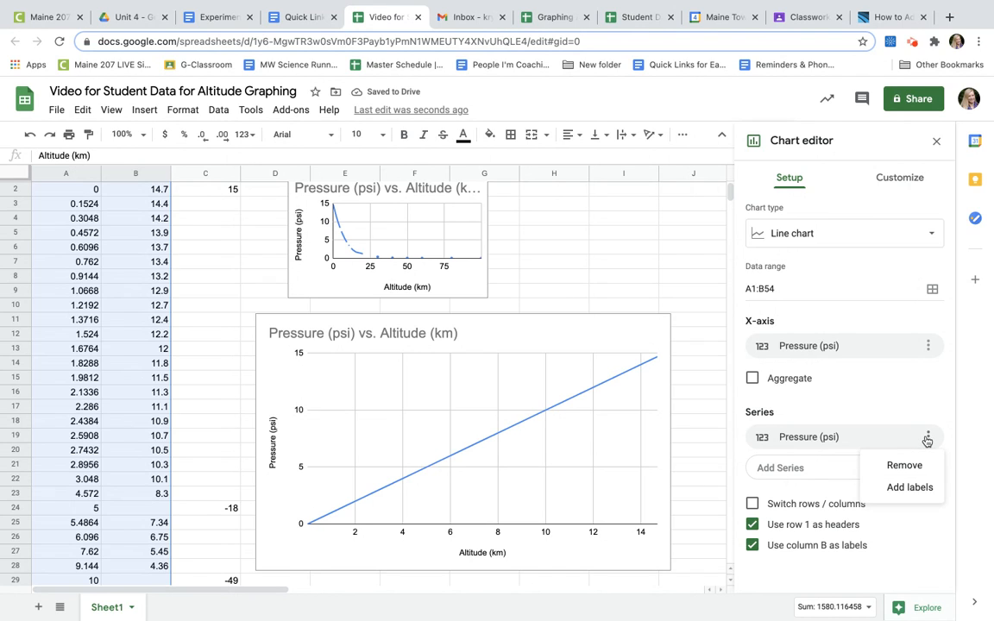
click(881, 439)
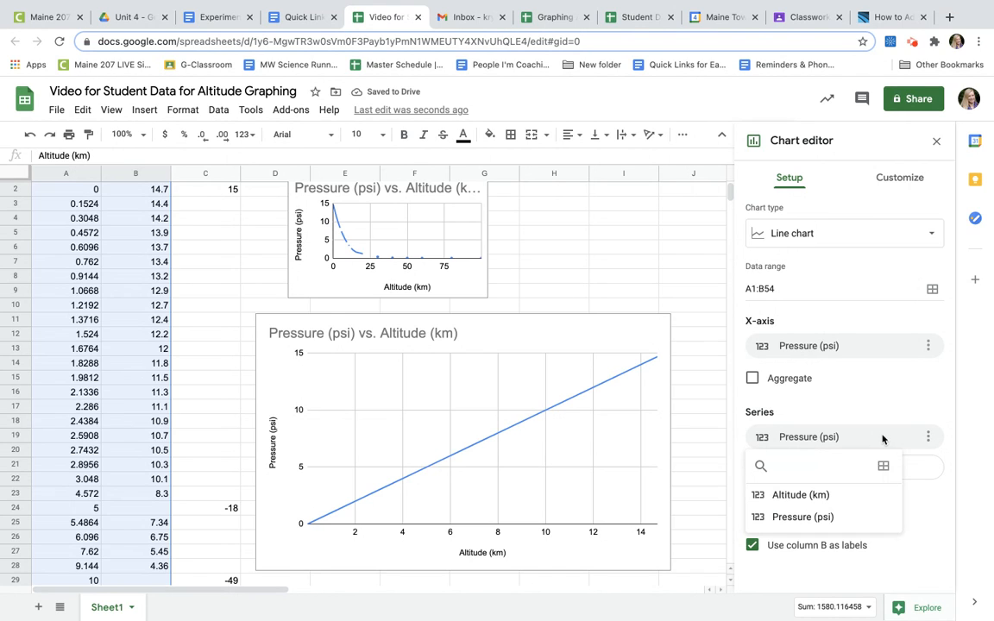
click(803, 496)
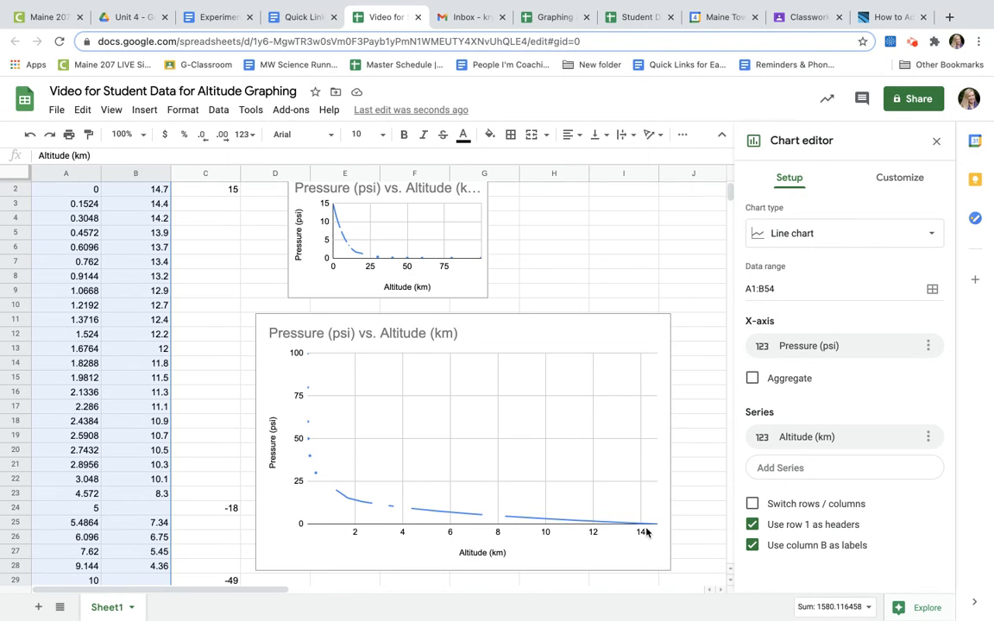
- Compare the first and last altitude values in column A with the lower chart's vertical axis scale
click(500, 553)
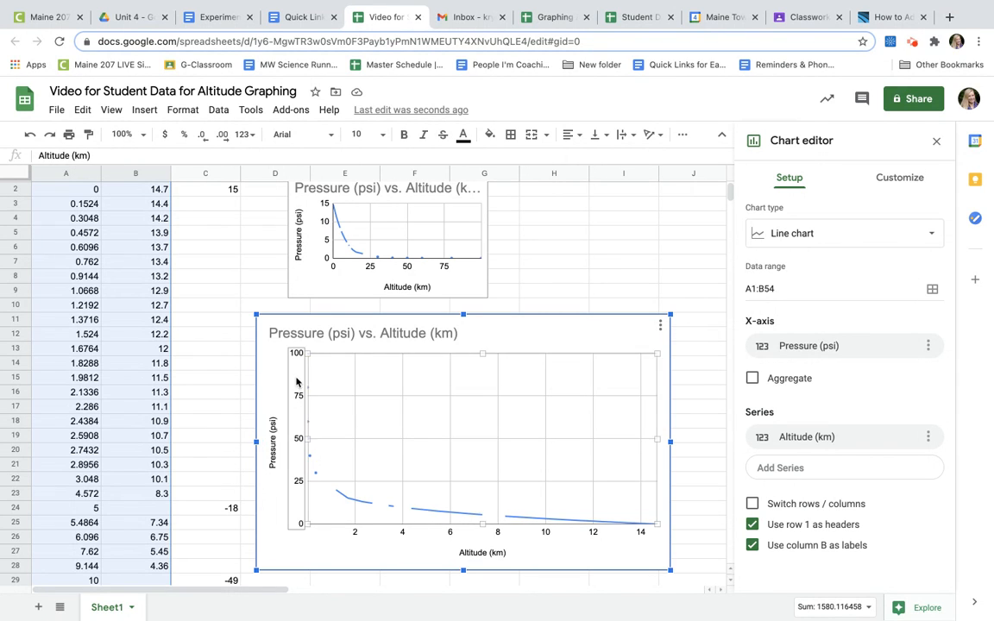
click(92, 195)
scroll(97, 446, down, 10)
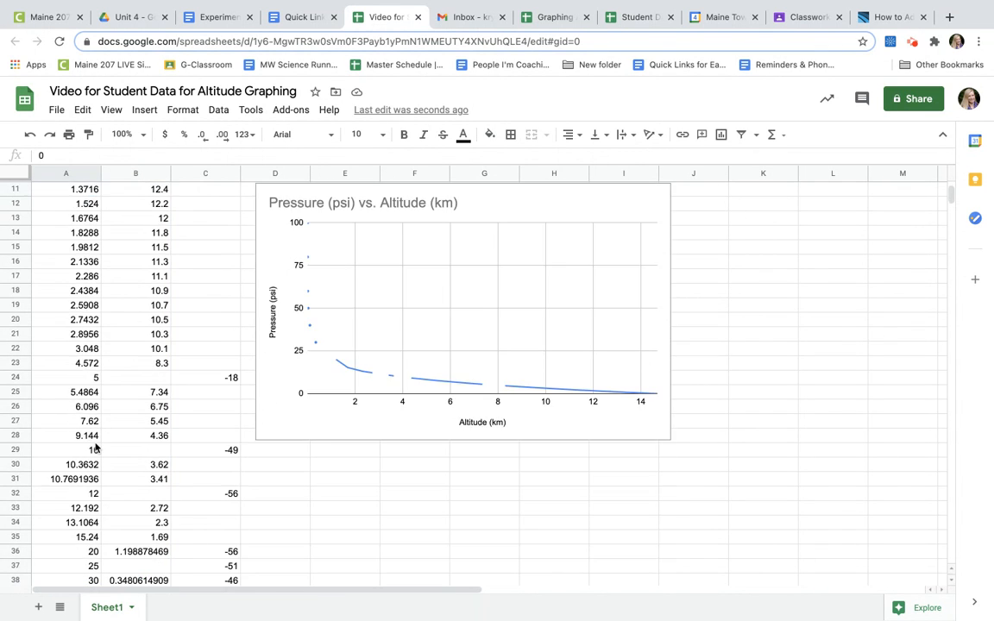
click(89, 480)
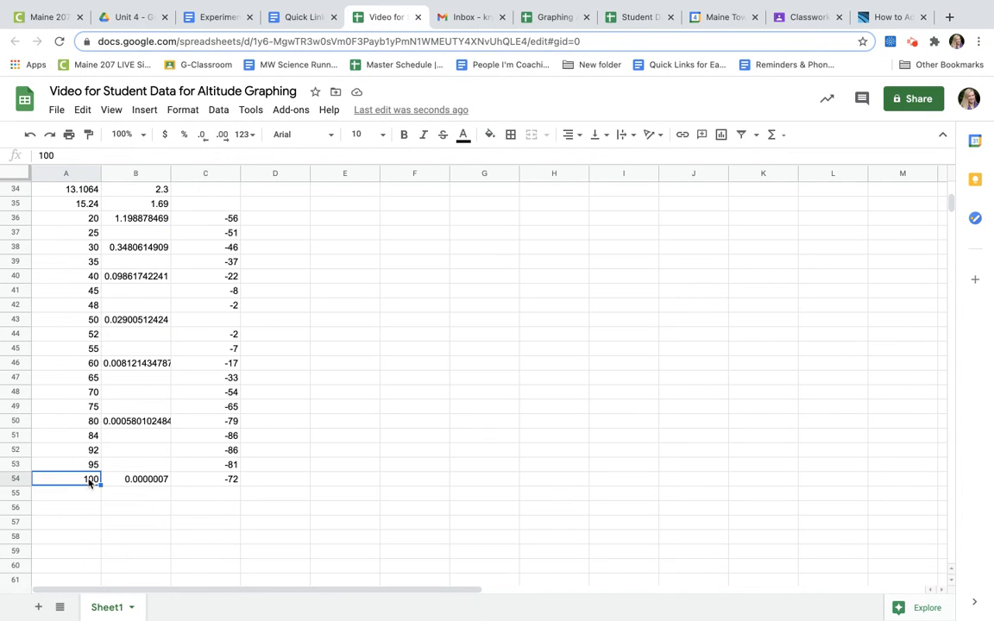
scroll(129, 419, up, 10)
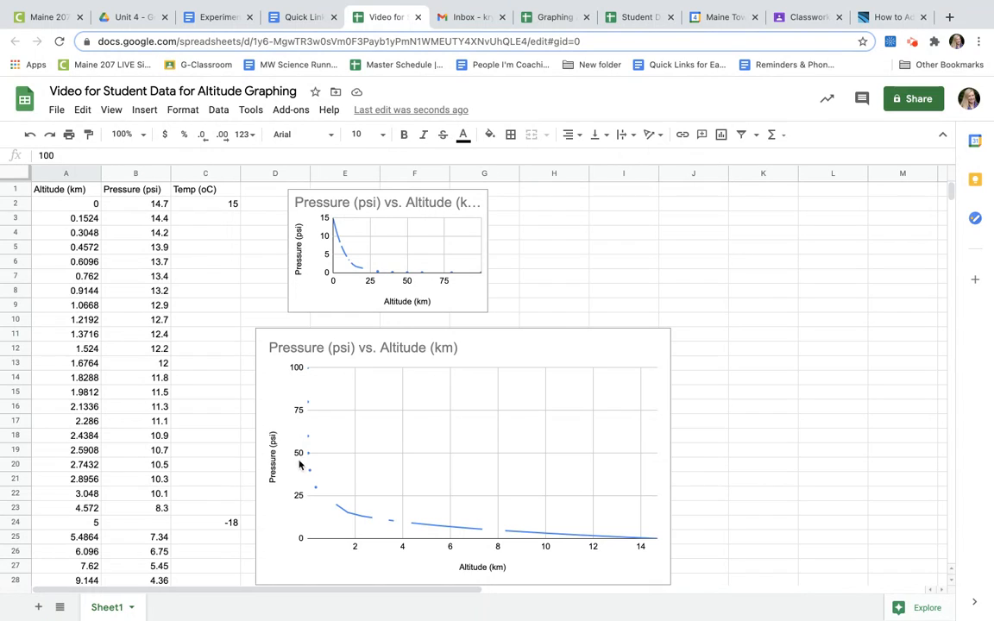
- Change the lower chart's vertical axis title to "Altitude (km)"
click(273, 455)
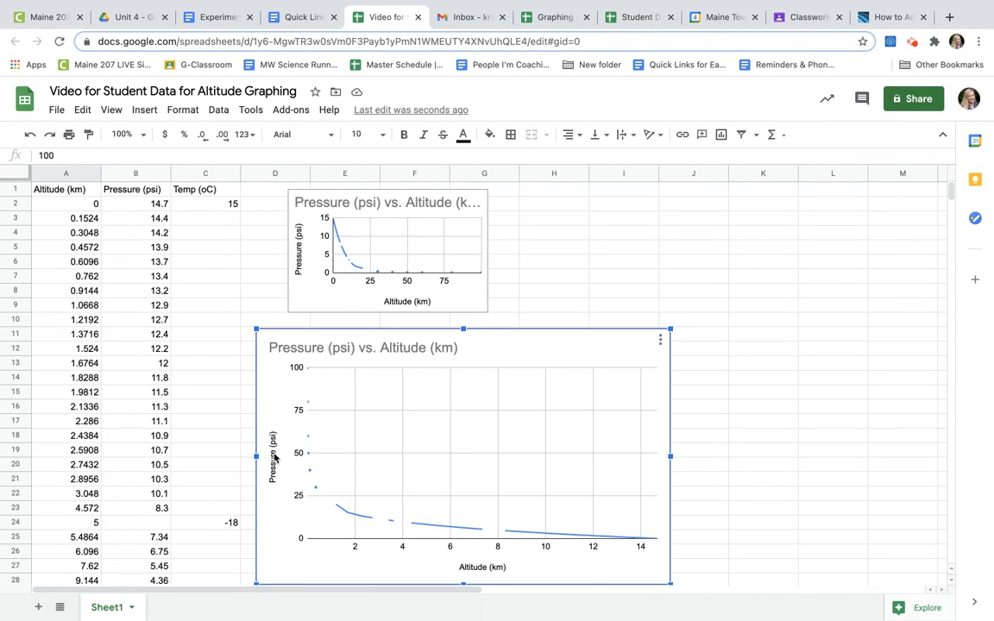
click(661, 343)
click(636, 359)
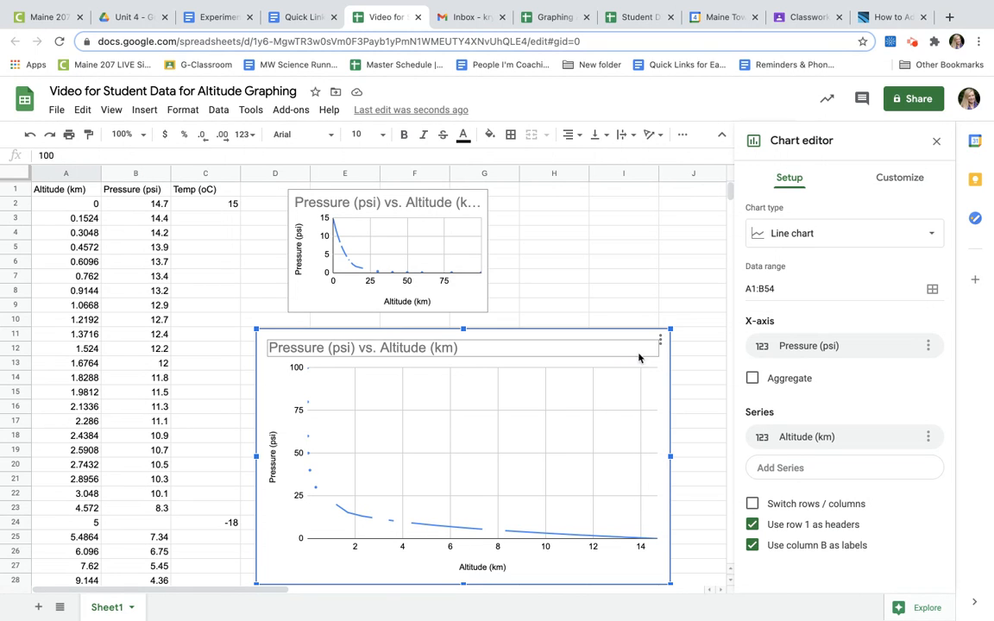
click(916, 177)
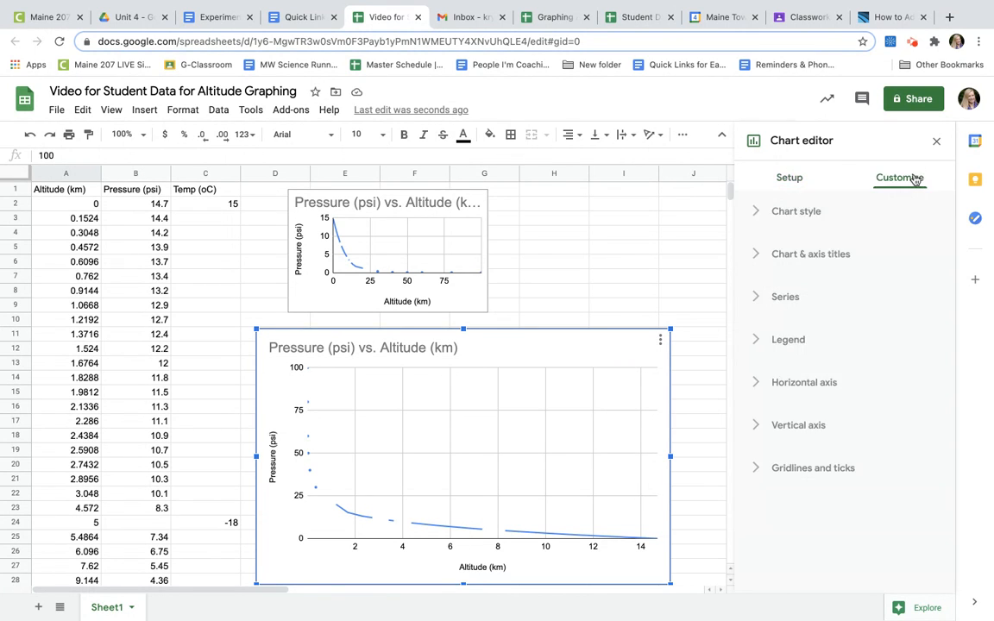
click(799, 259)
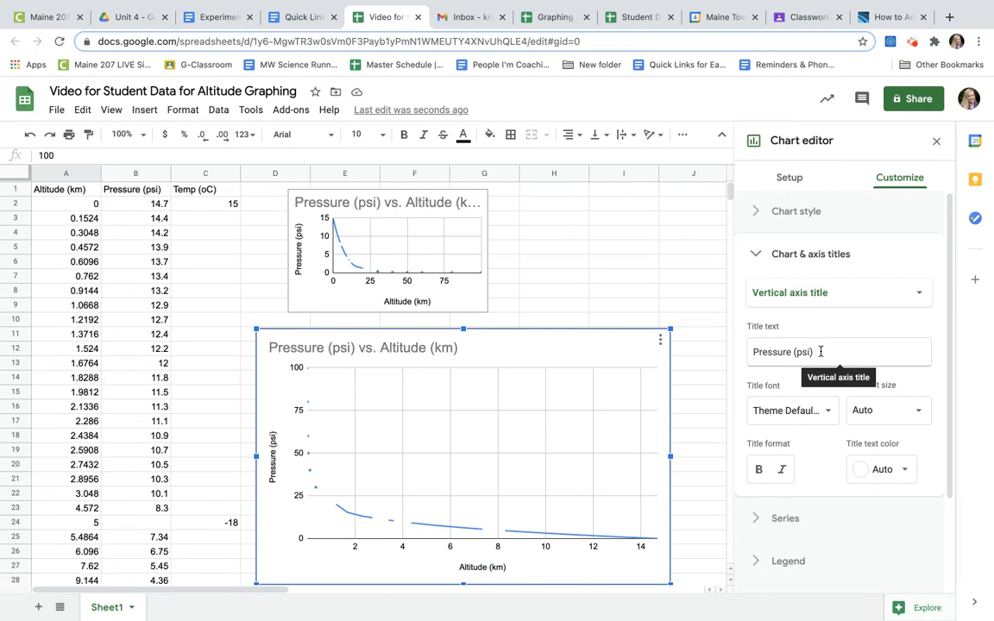
drag(821, 351, 750, 353)
text(A)
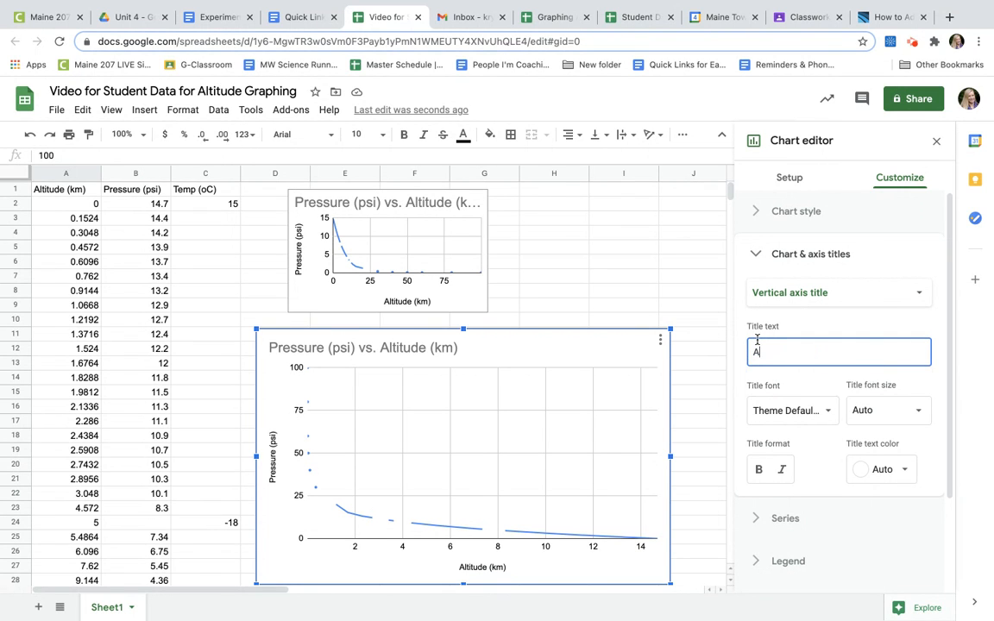
text(ltitu)
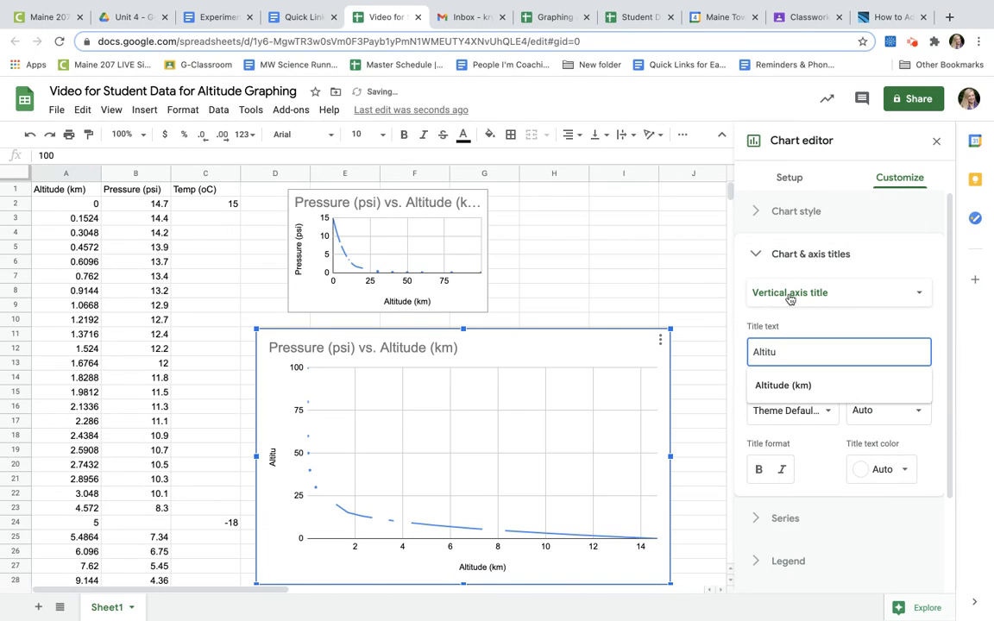
click(783, 386)
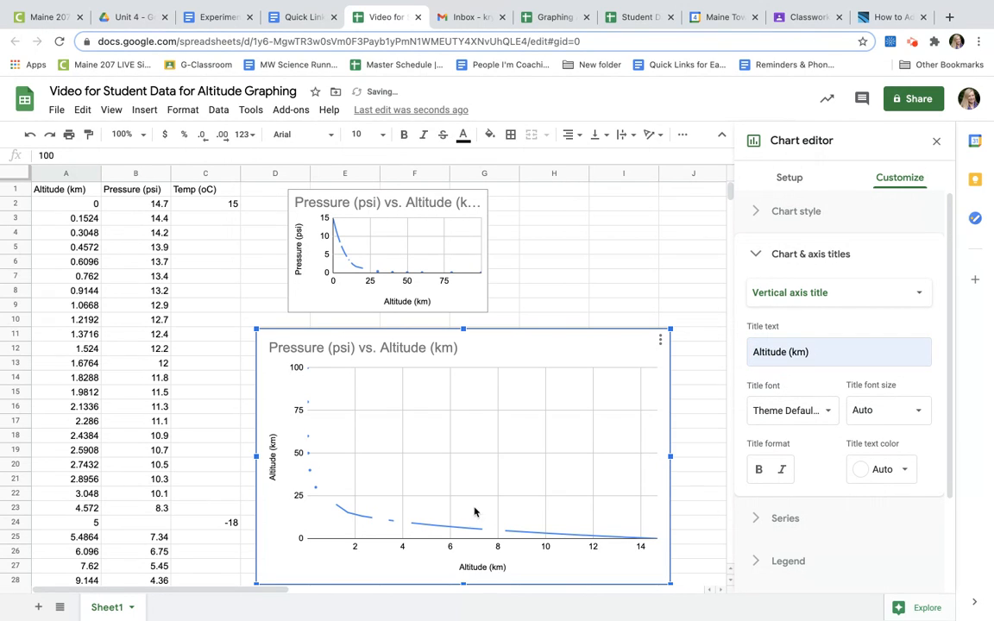
- Change the lower chart's horizontal axis title to "Pressure (psi)"
click(844, 299)
click(845, 269)
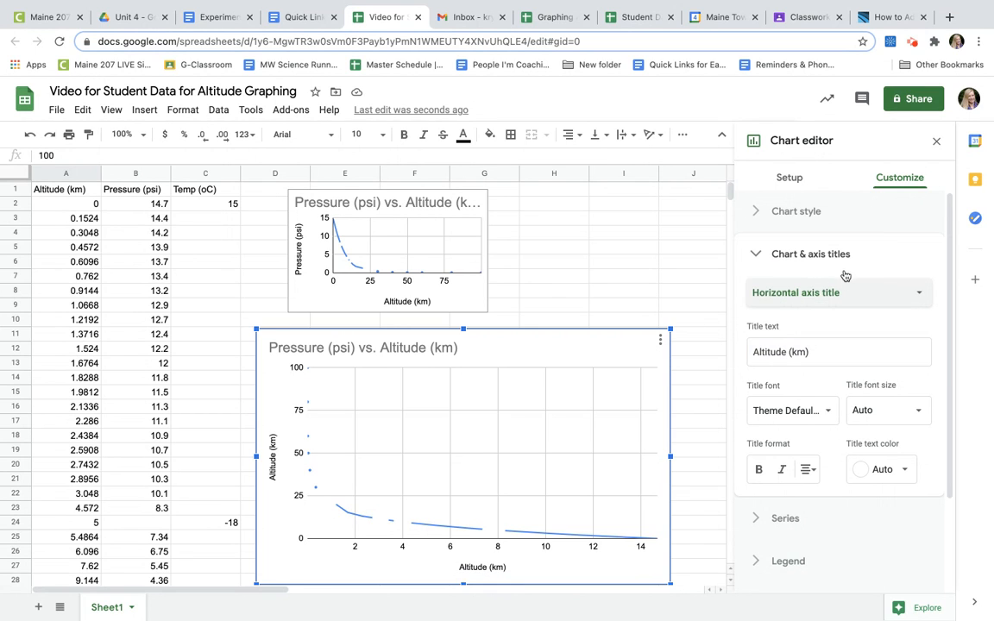
click(839, 355)
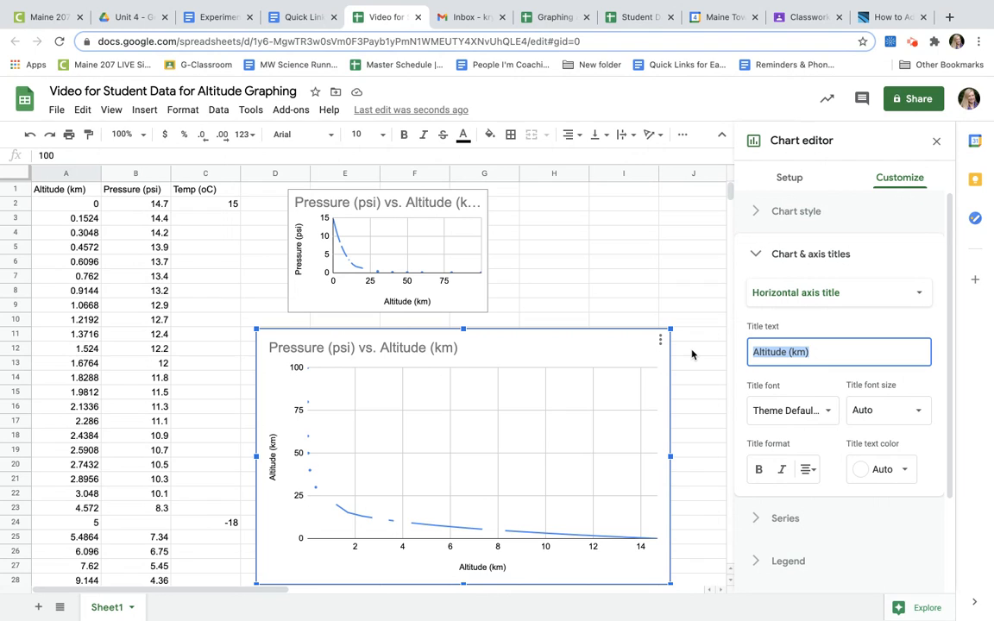
text(Pr)
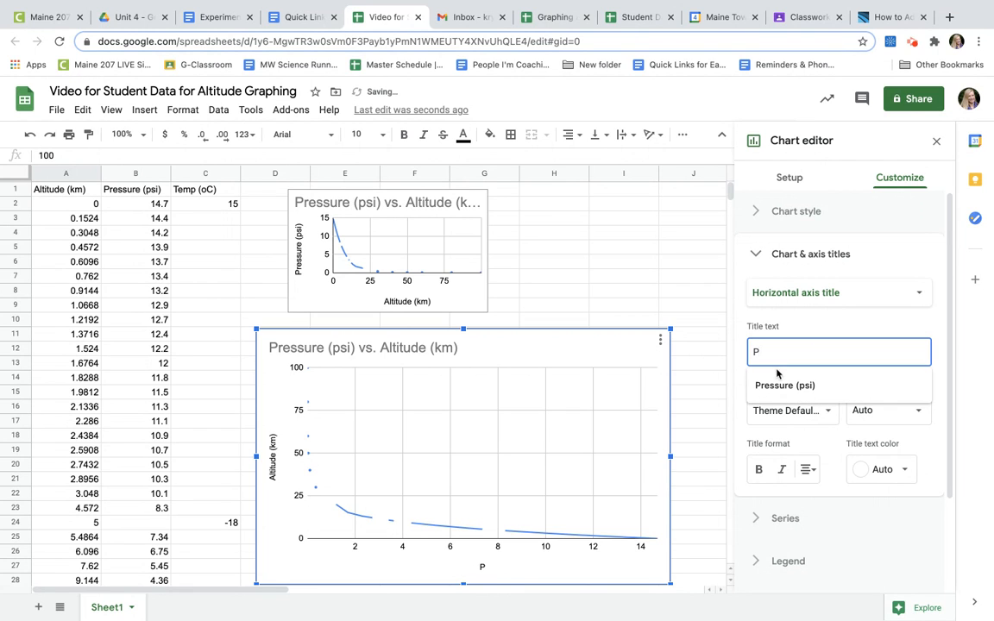
click(785, 385)
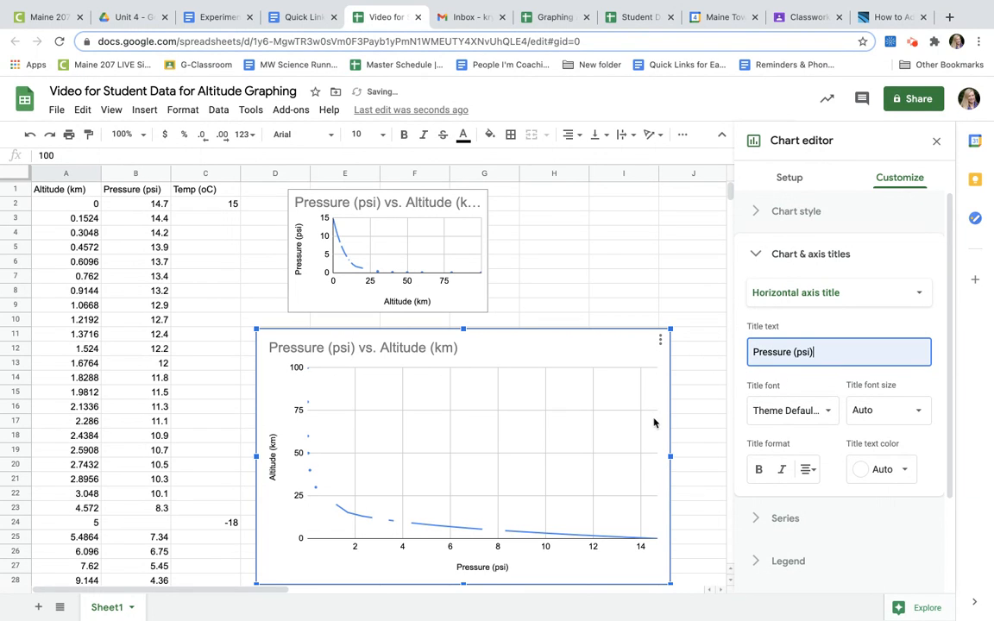
click(701, 380)
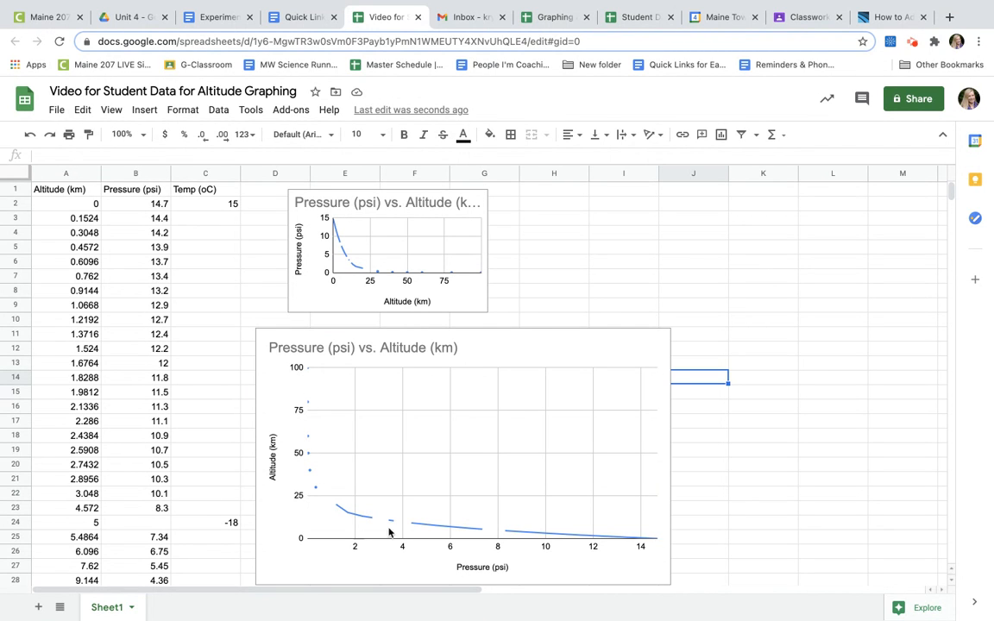
- Change the lower chart's title to "How pressure changes as altitude changes"
click(321, 352)
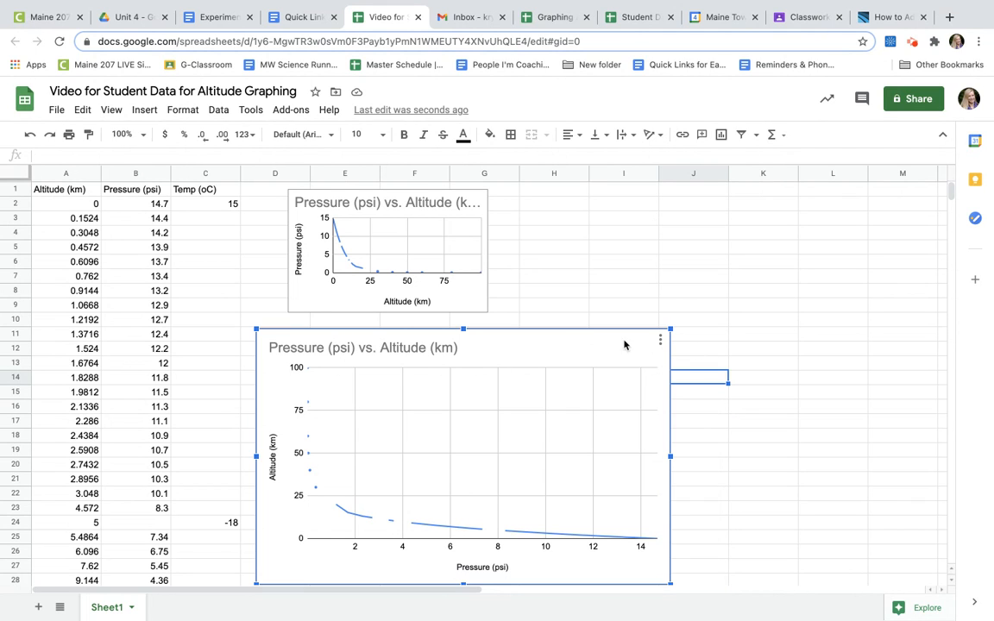
click(660, 340)
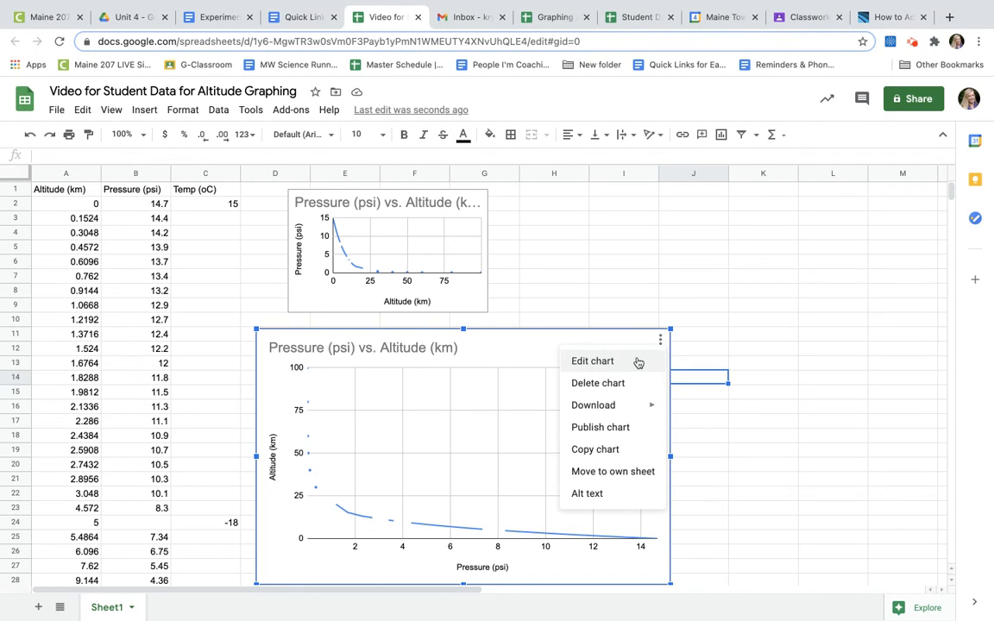
click(636, 362)
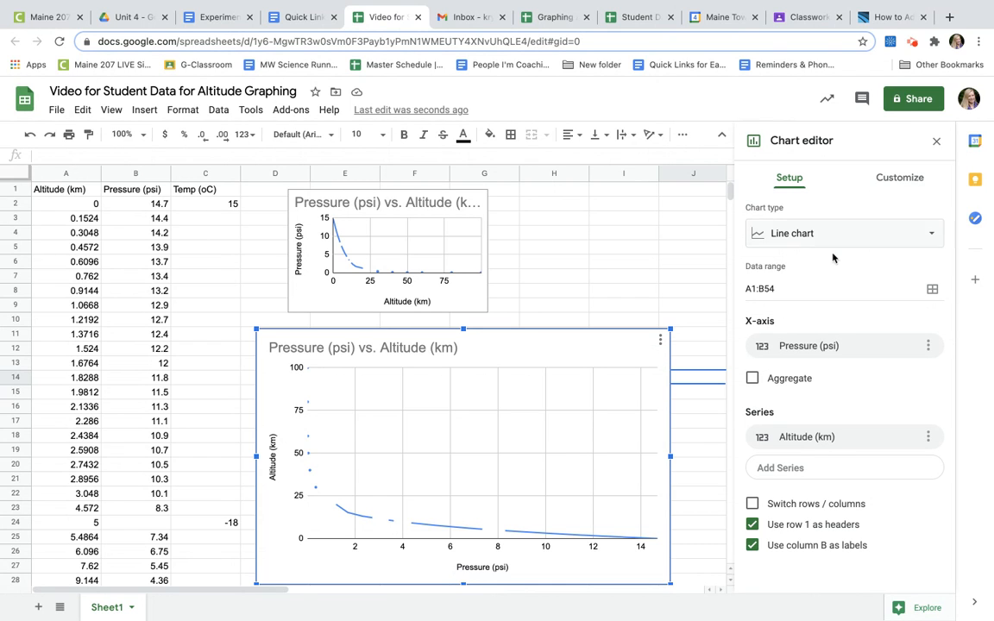
click(898, 183)
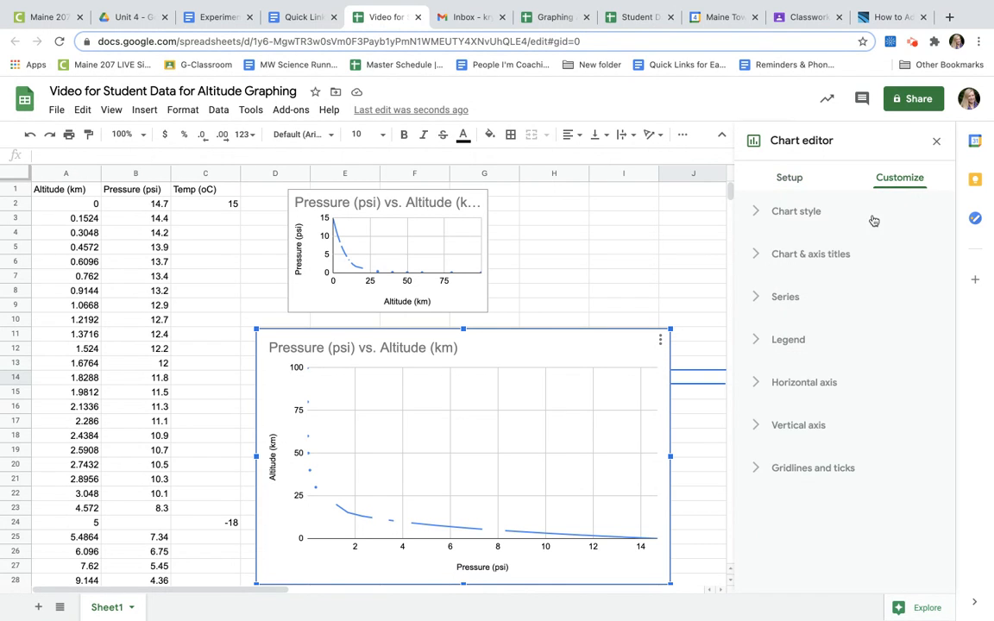
click(839, 255)
click(829, 292)
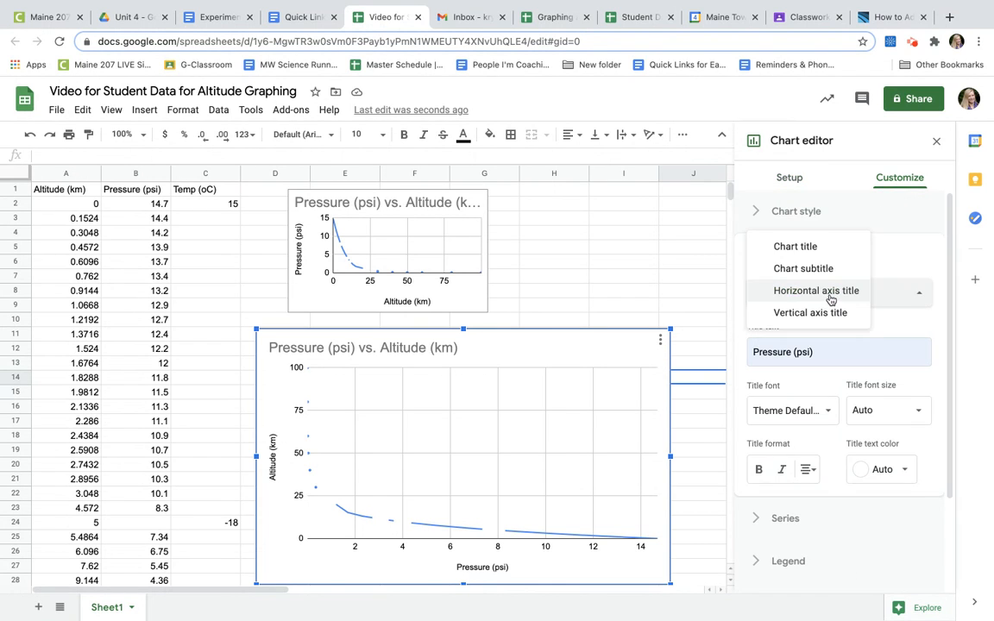
click(822, 247)
drag(889, 357, 752, 362)
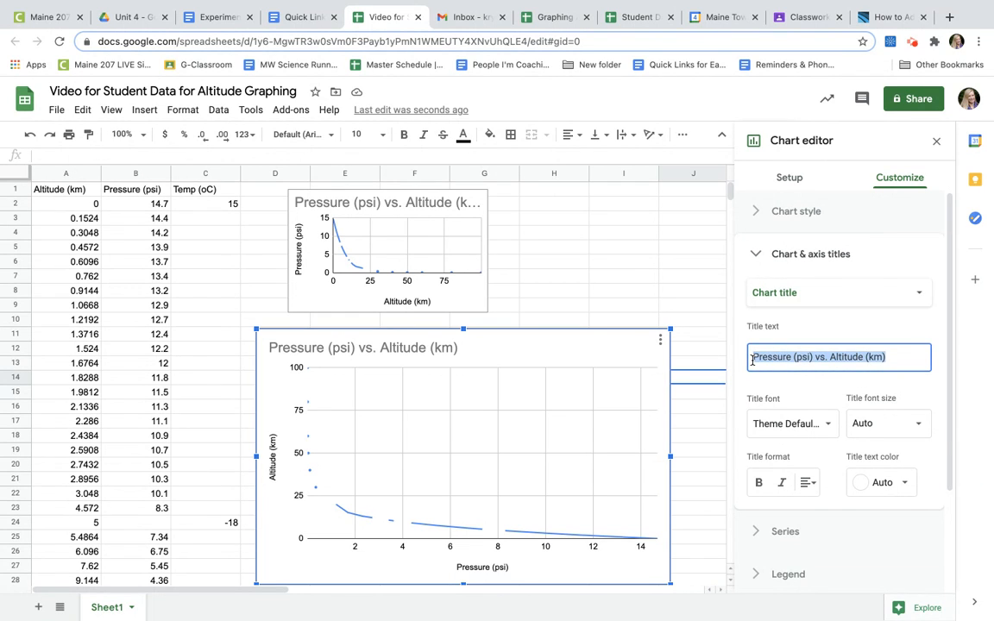
text(How pressure changes a)
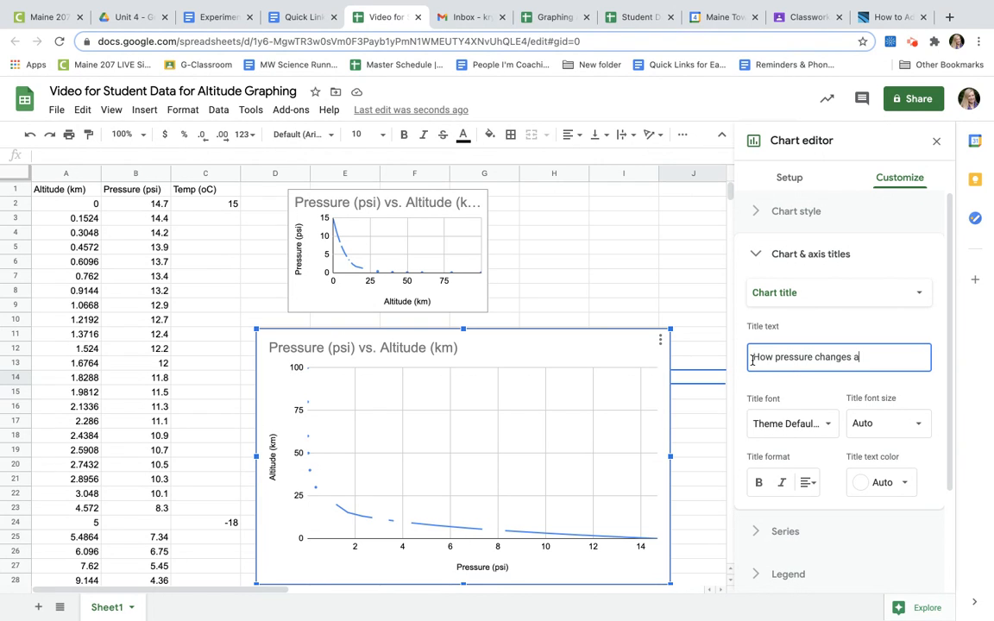
text(s)
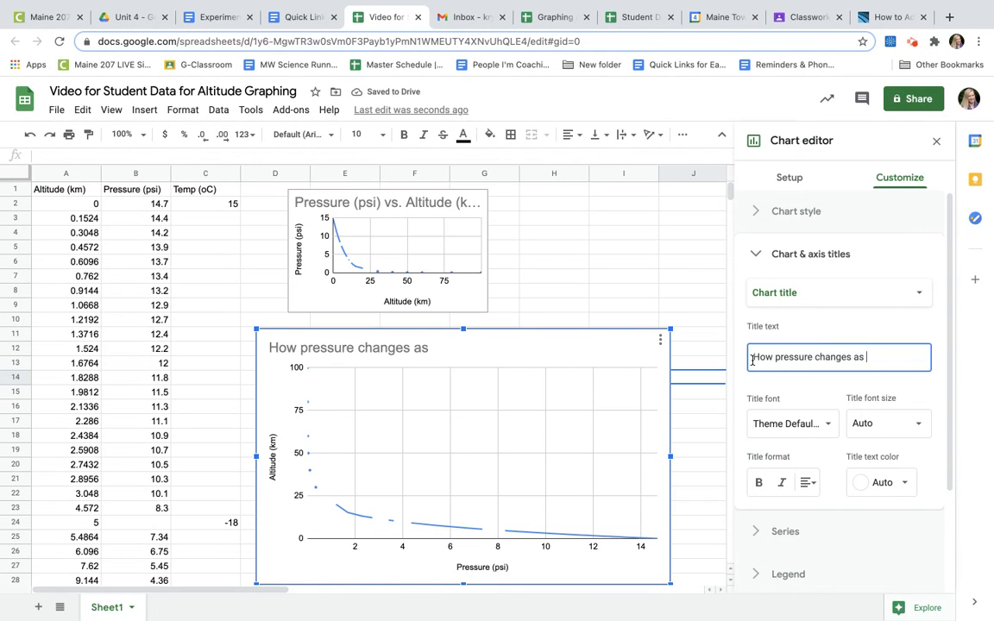
text(altitude changes)
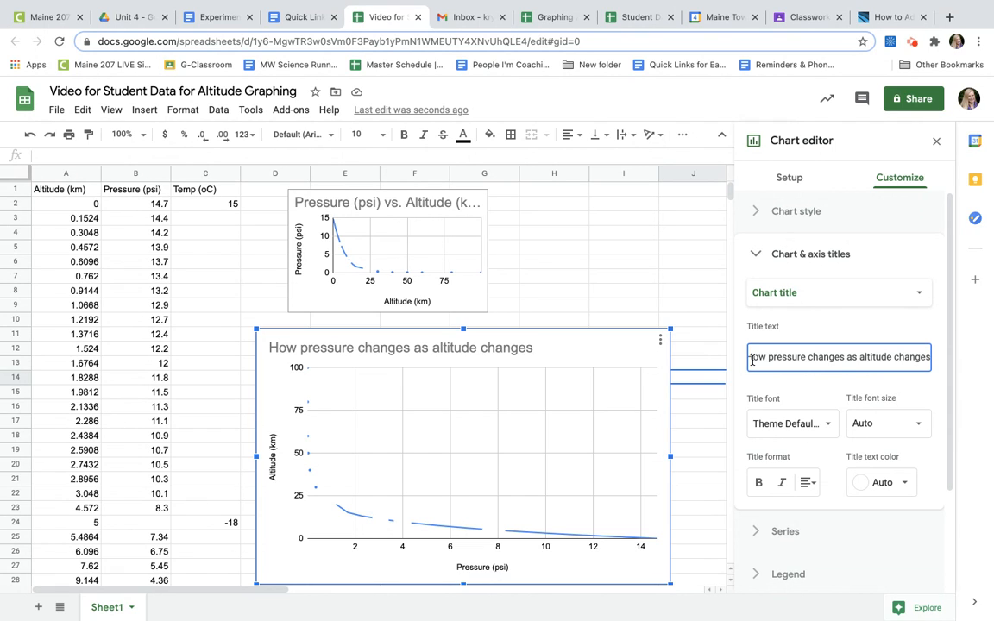
click(687, 322)
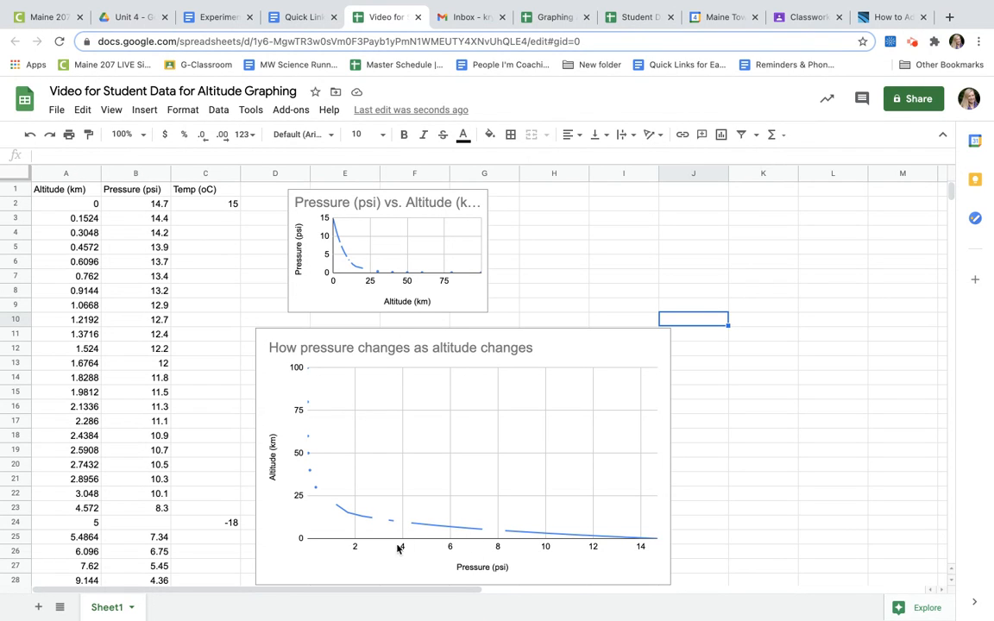
- Shrink the lower chart and place it beside the first chart, near the top of the sheet
click(636, 356)
drag(671, 584, 513, 487)
drag(435, 336, 688, 201)
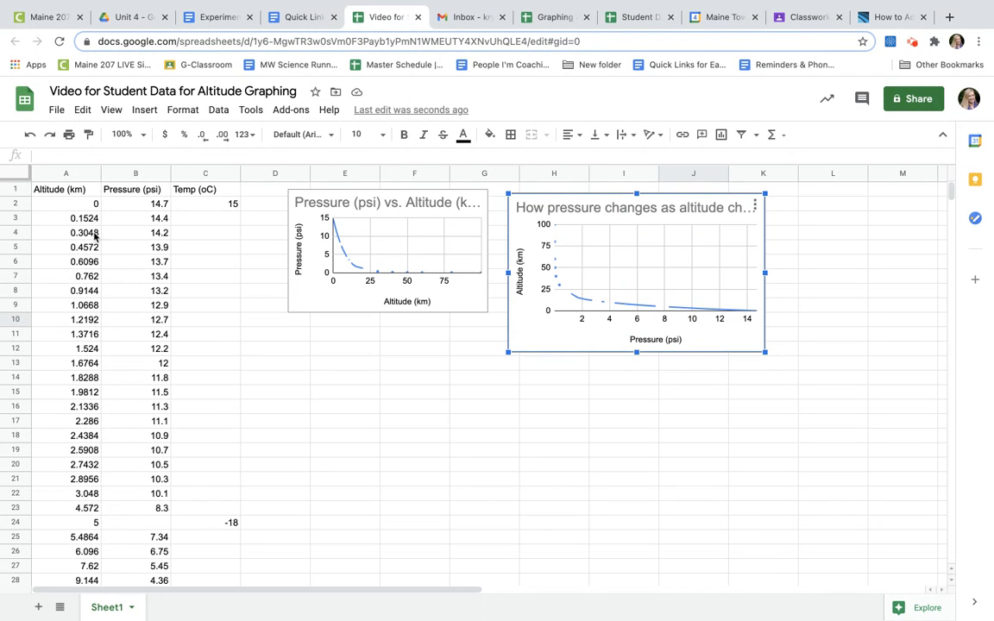
- Insert a chart from the Altitude (km) and Temp (oC) columns, ranges A1:A54 and C1:C54
click(74, 193)
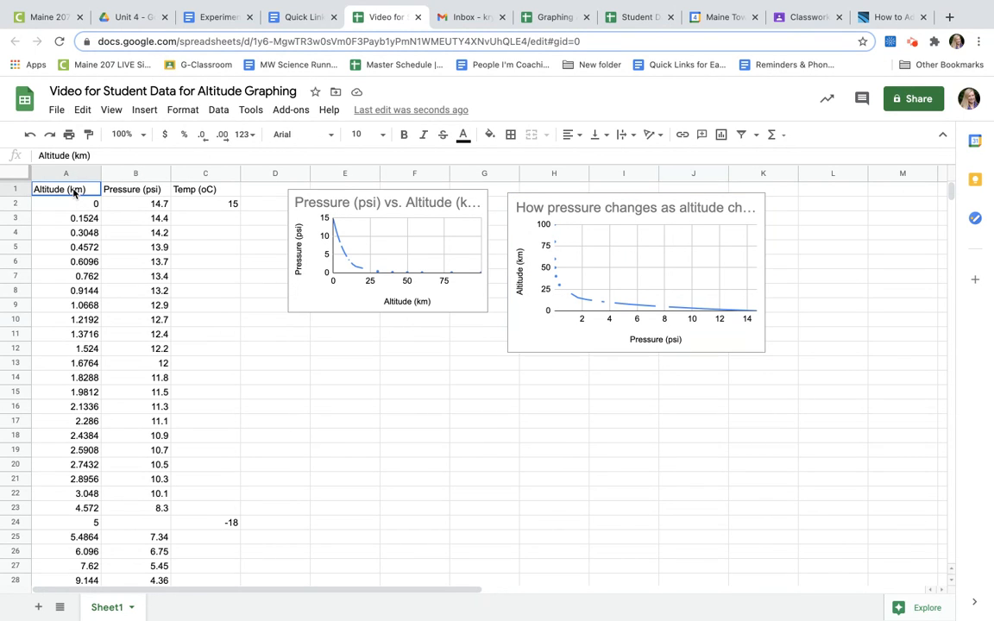
drag(74, 196, 80, 470)
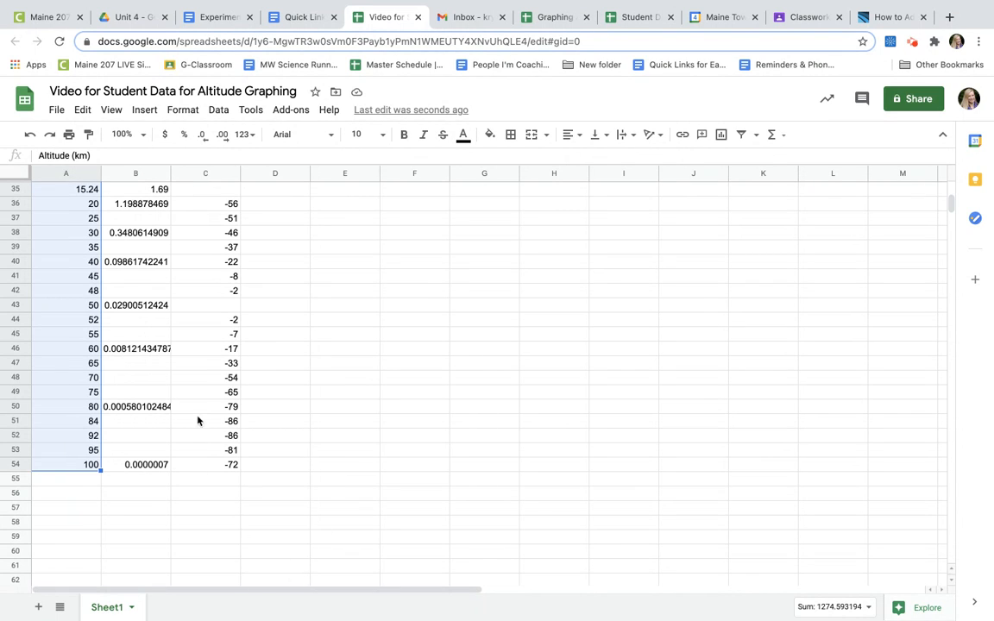
drag(949, 199, 932, 177)
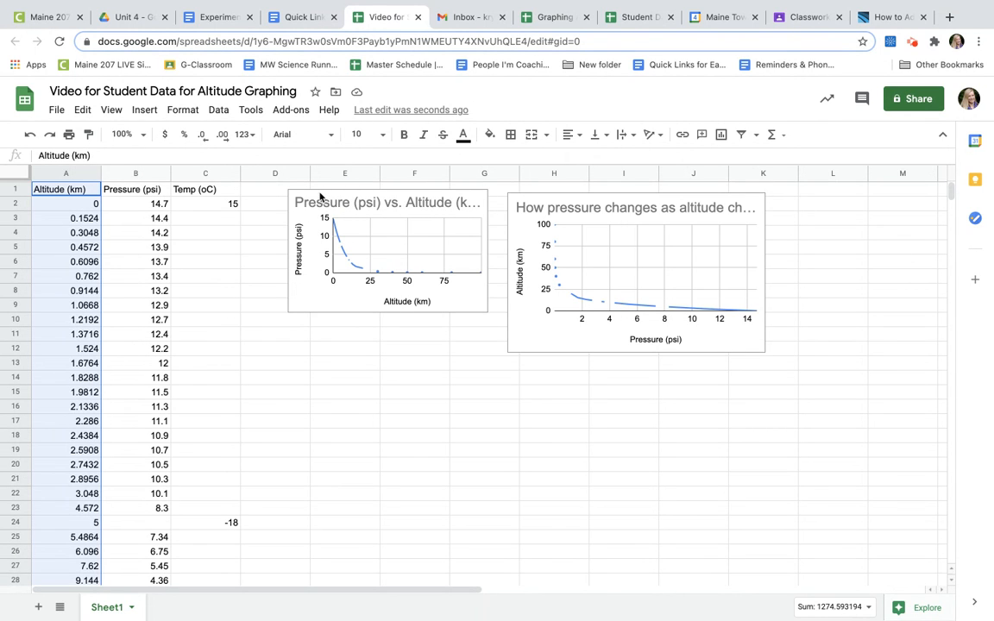
click(191, 192)
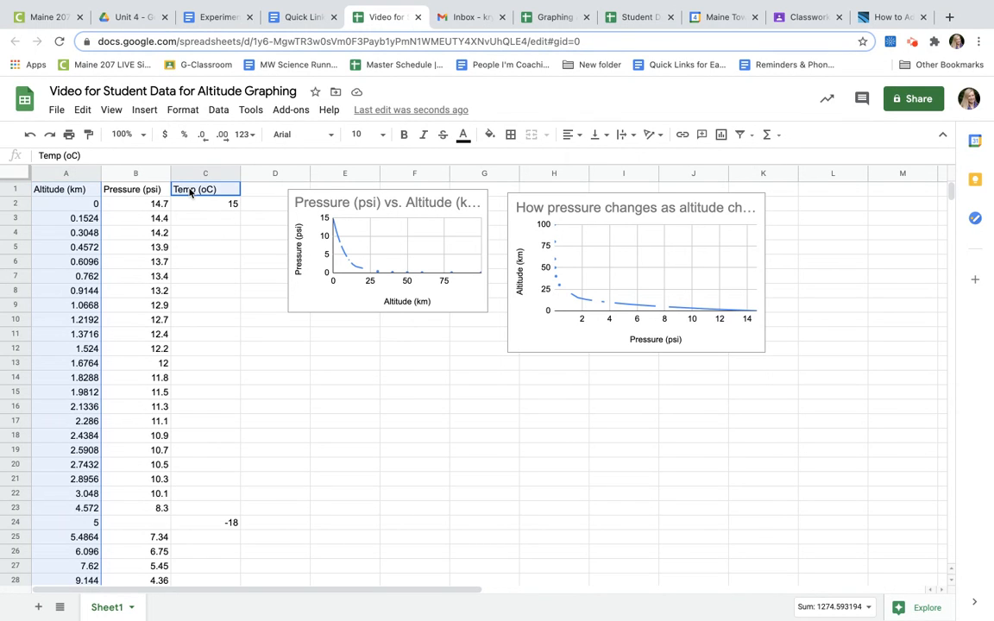
drag(191, 192, 220, 385)
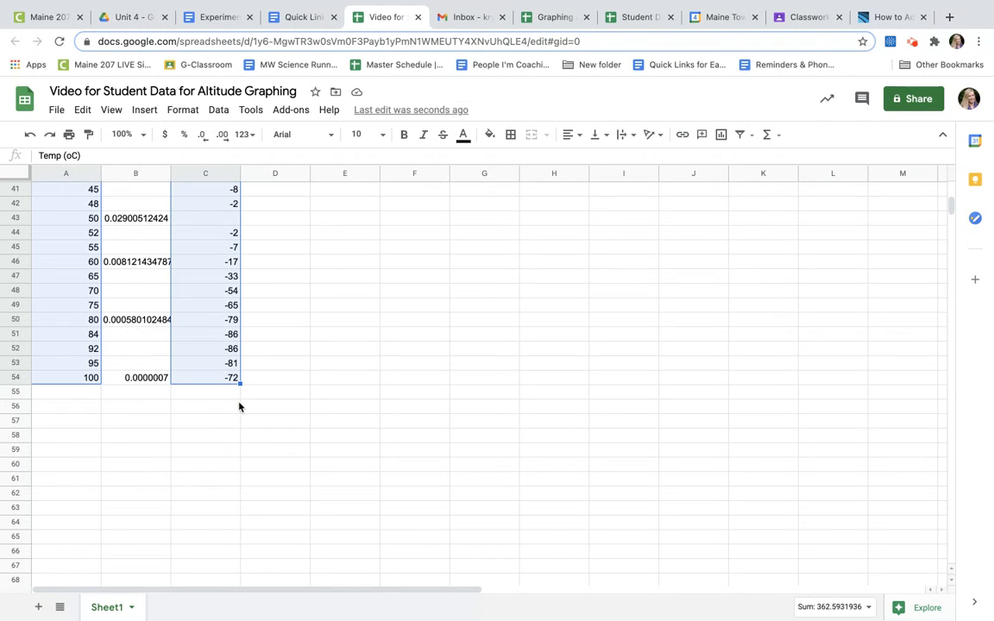
scroll(395, 376, up, 8)
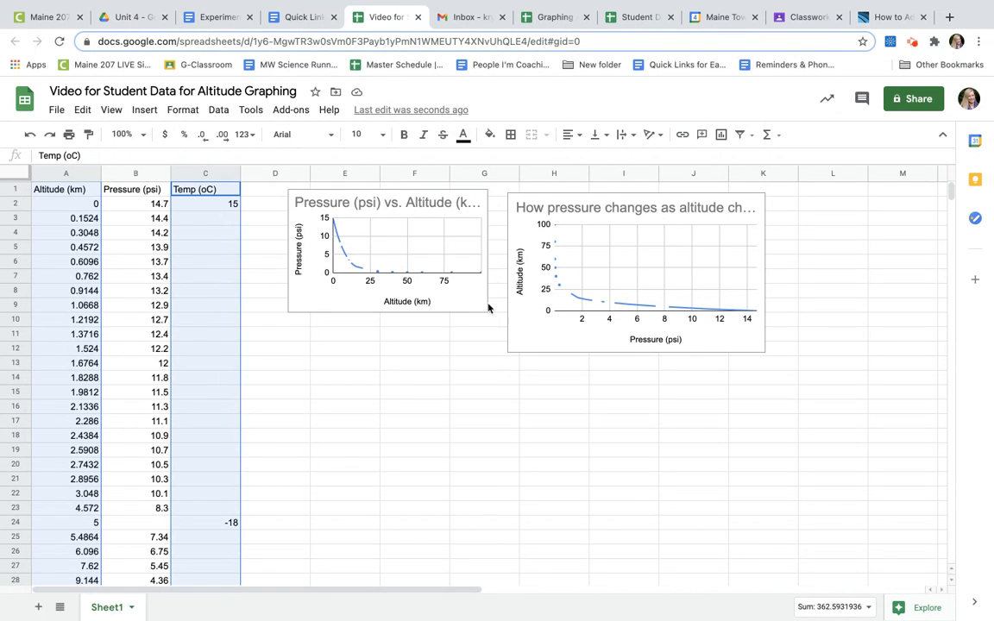
click(146, 112)
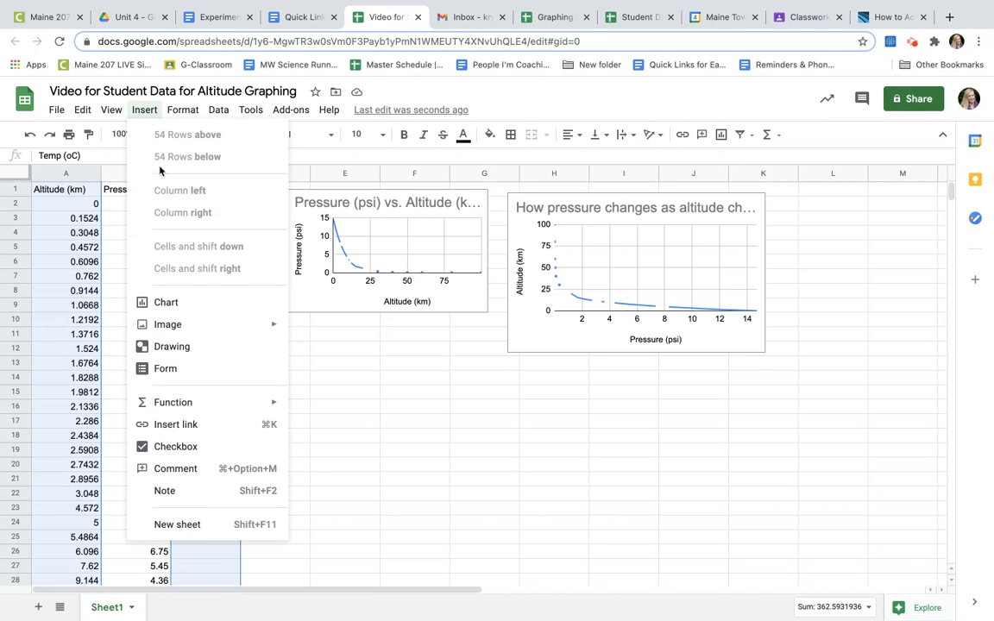
click(195, 313)
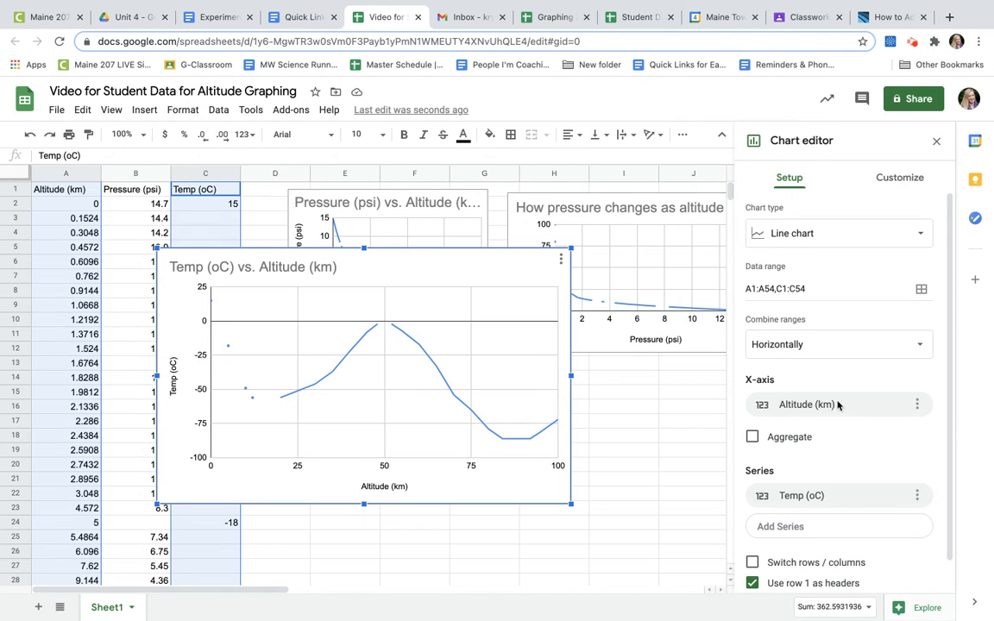
- Choose Altitude (km) for the temperature chart's X-axis and Temp (oC) for its series
click(915, 406)
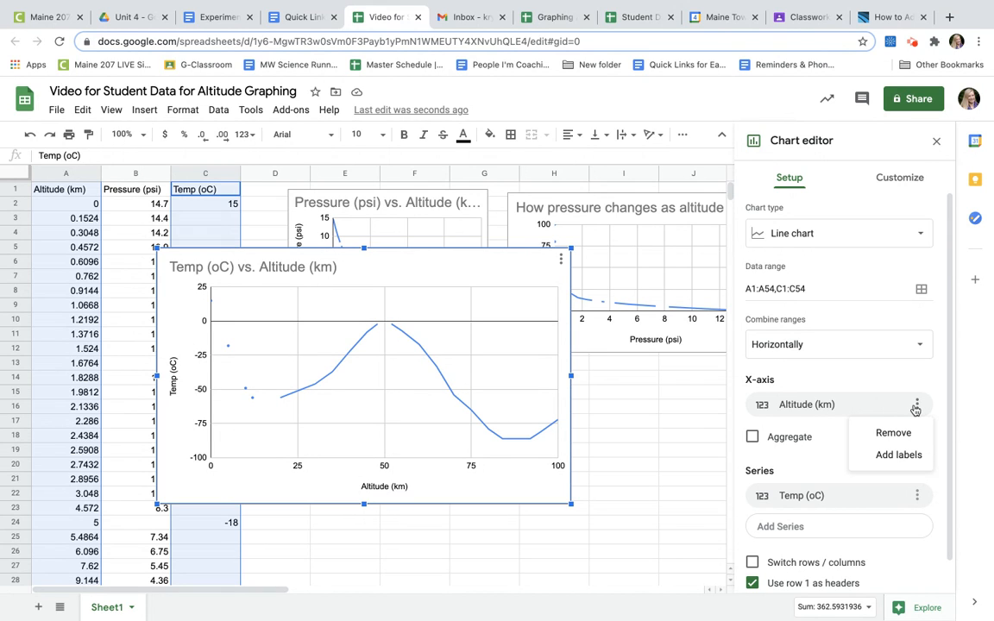
click(893, 405)
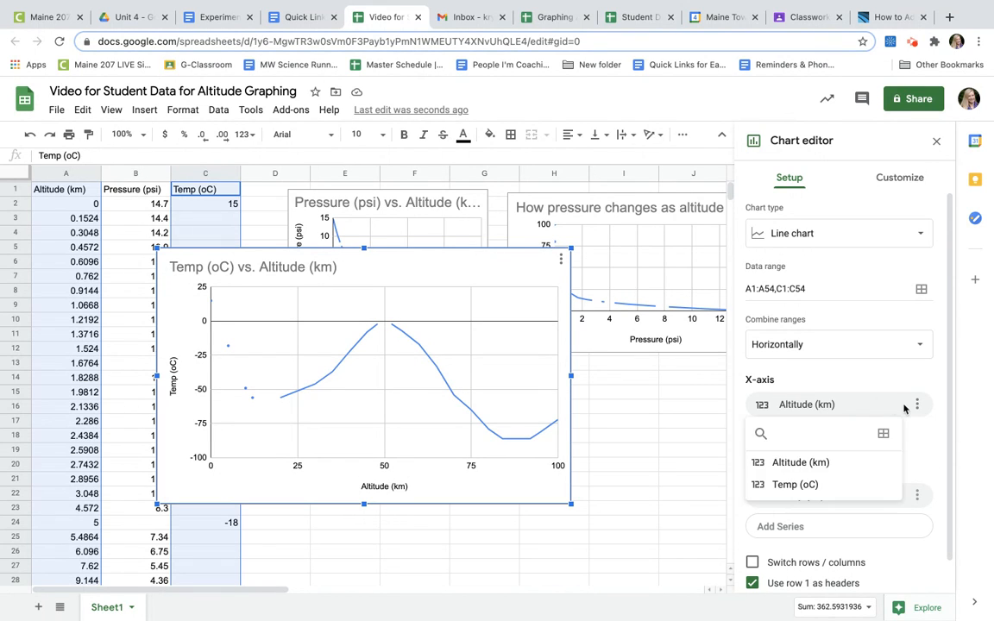
click(800, 465)
click(821, 497)
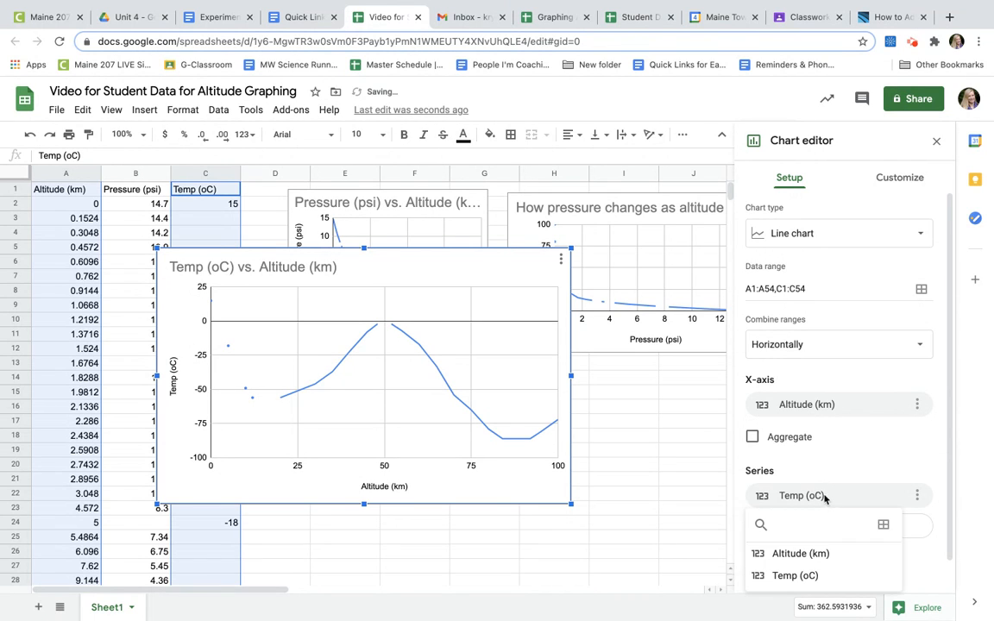
click(821, 576)
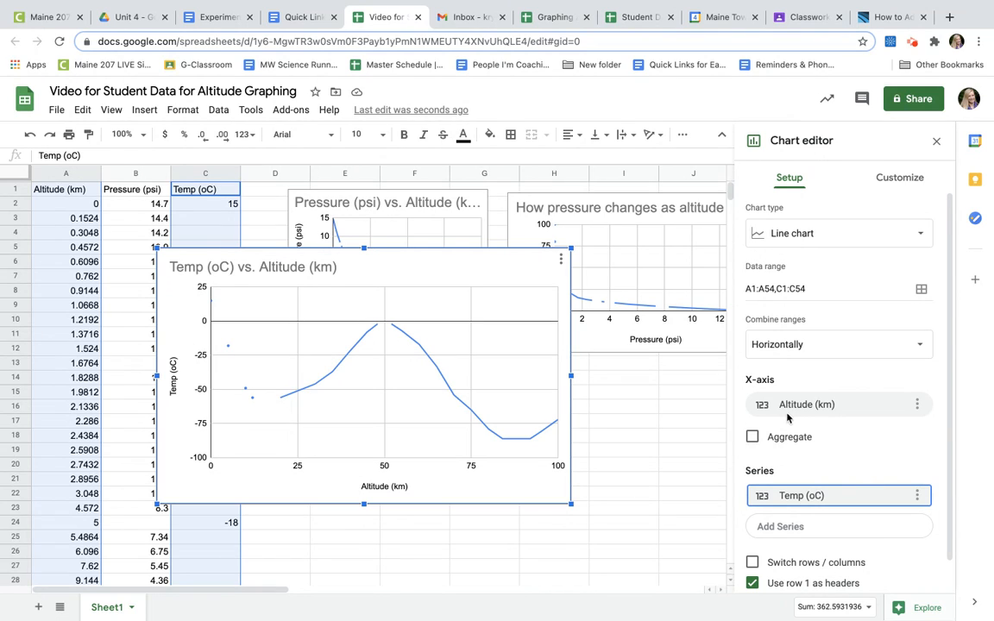
- Swap the temperature chart's axes by setting the X-axis to Temp (oC) and the series to Altitude (km)
click(850, 406)
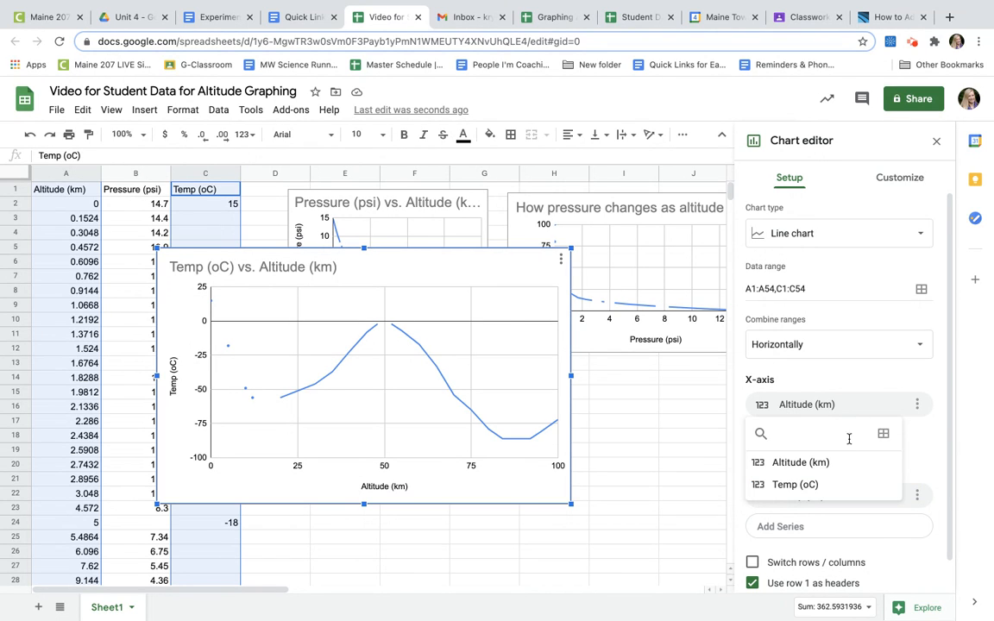
click(812, 489)
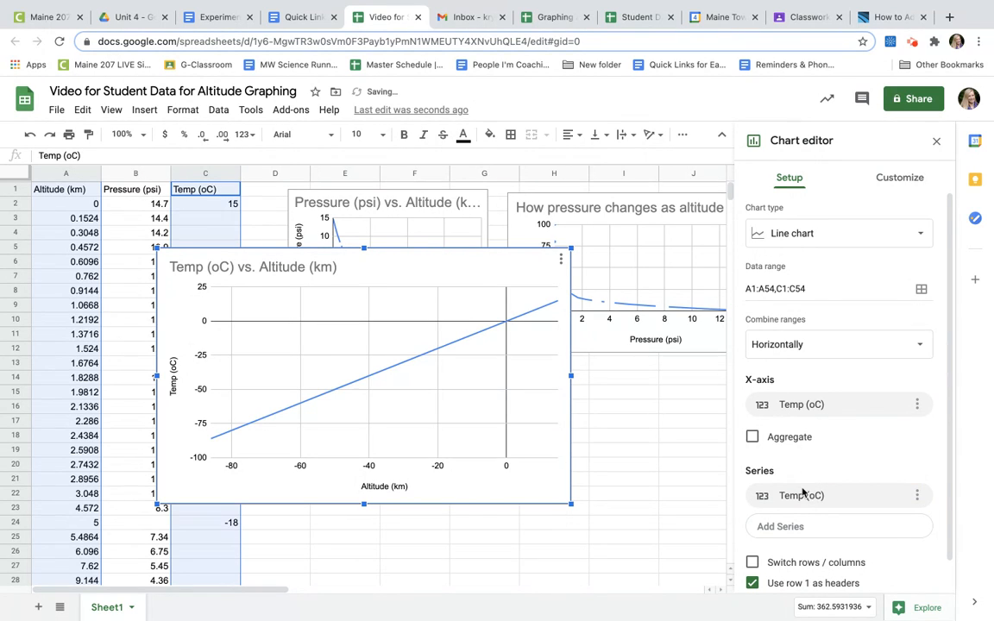
click(816, 498)
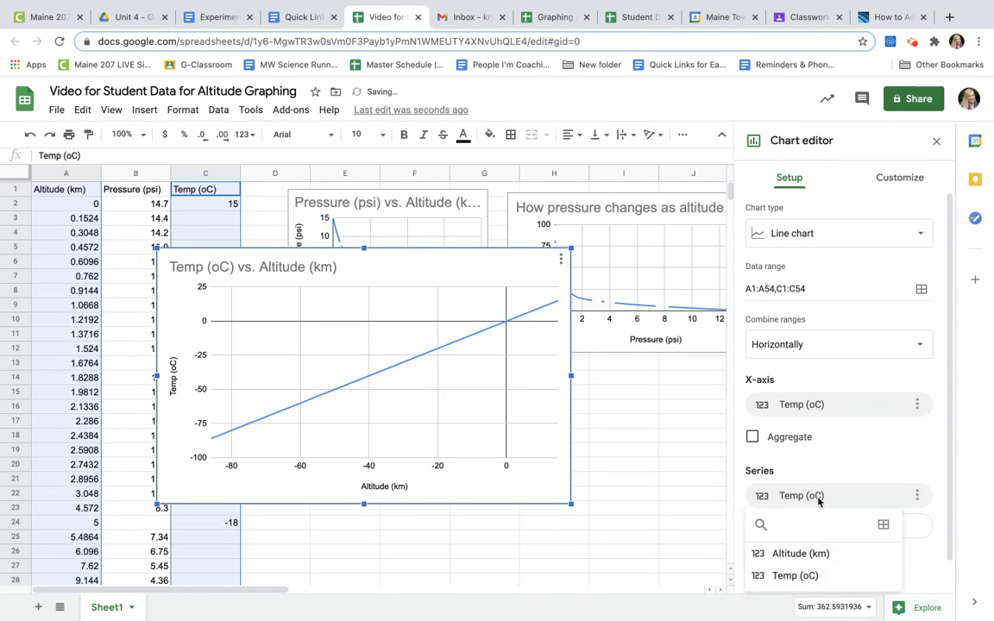
click(817, 557)
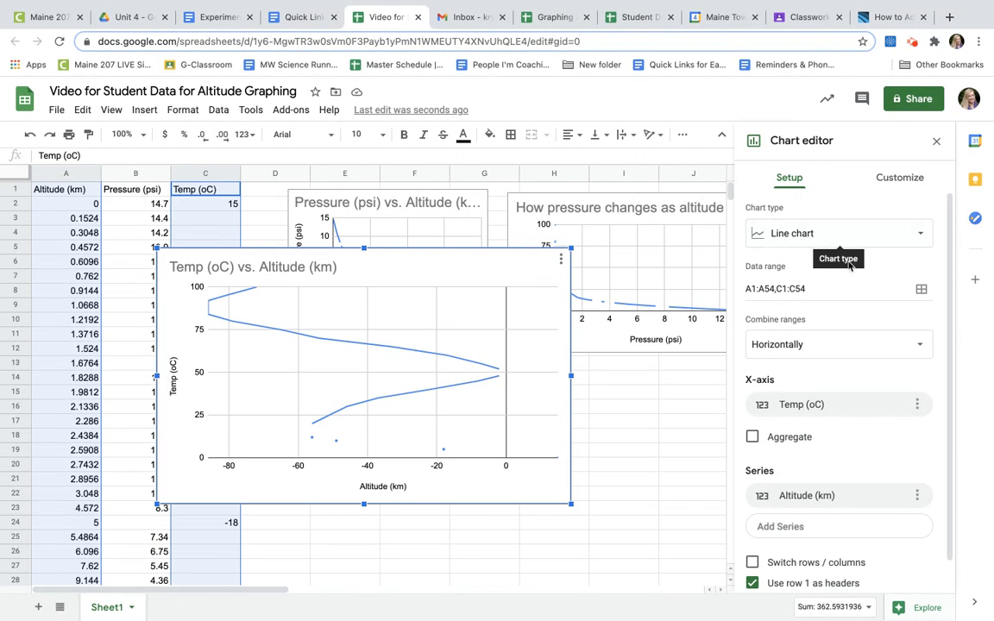
- Set the temperature chart's horizontal axis title to "Temperature (oC)"
click(891, 188)
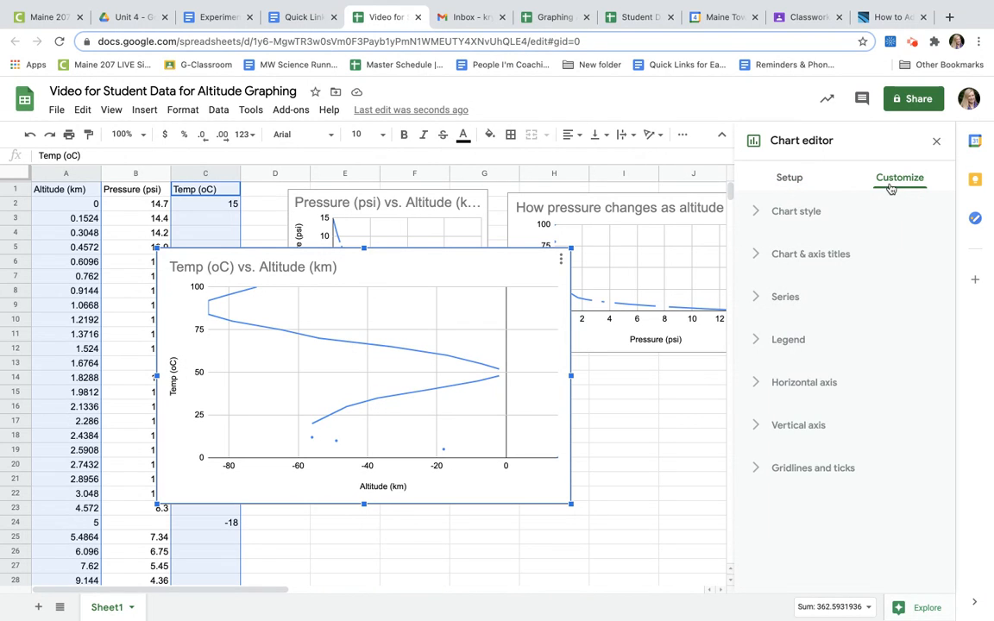
click(759, 256)
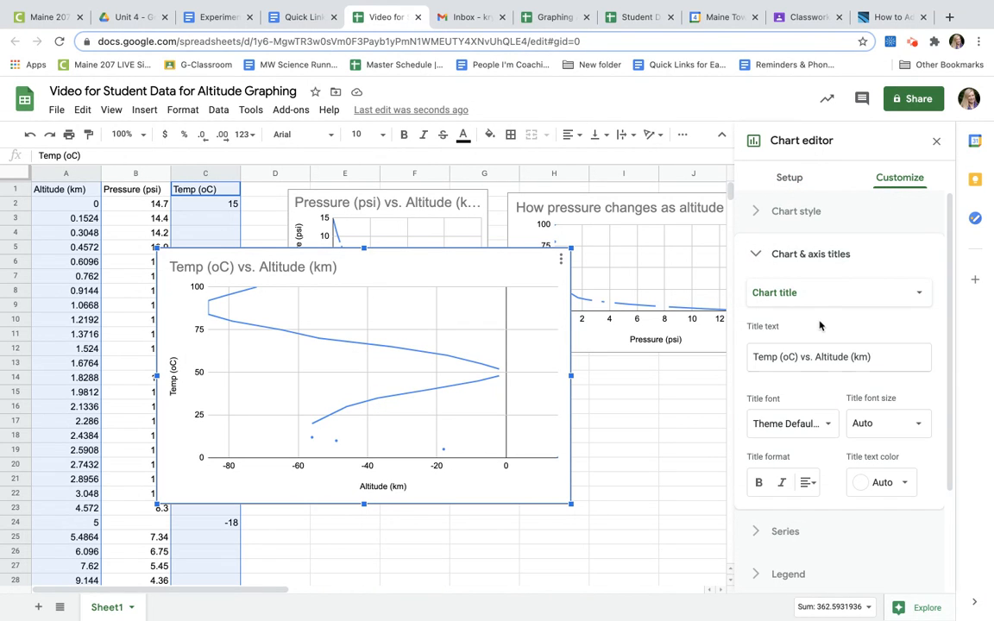
click(833, 295)
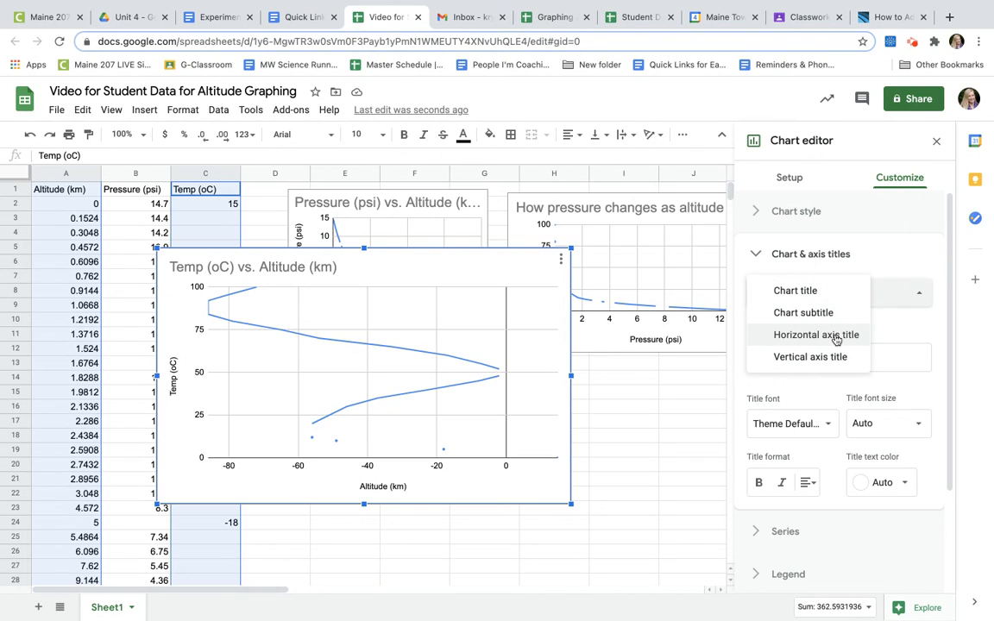
click(836, 338)
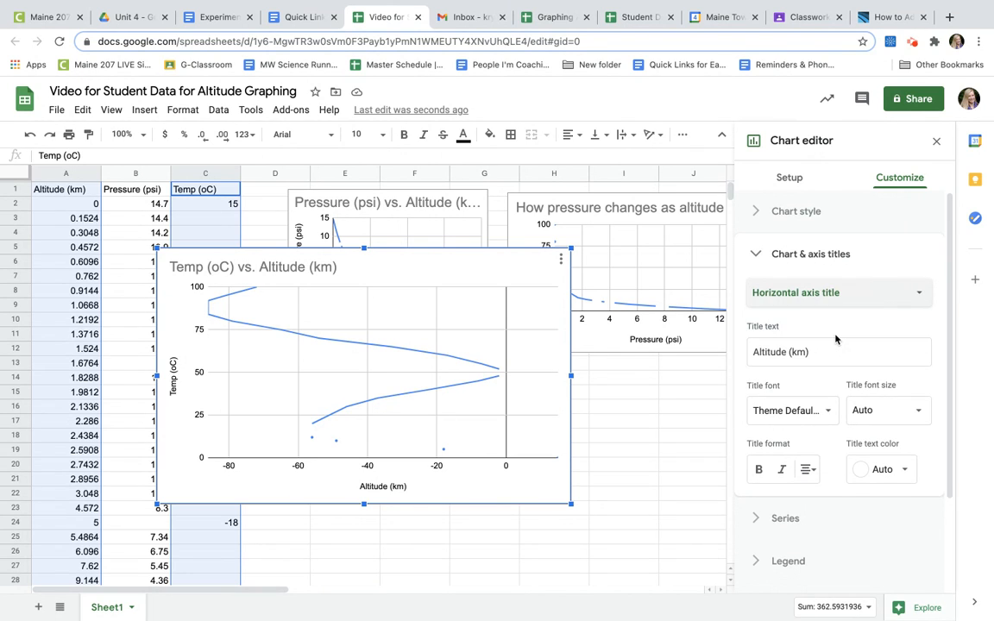
click(837, 357)
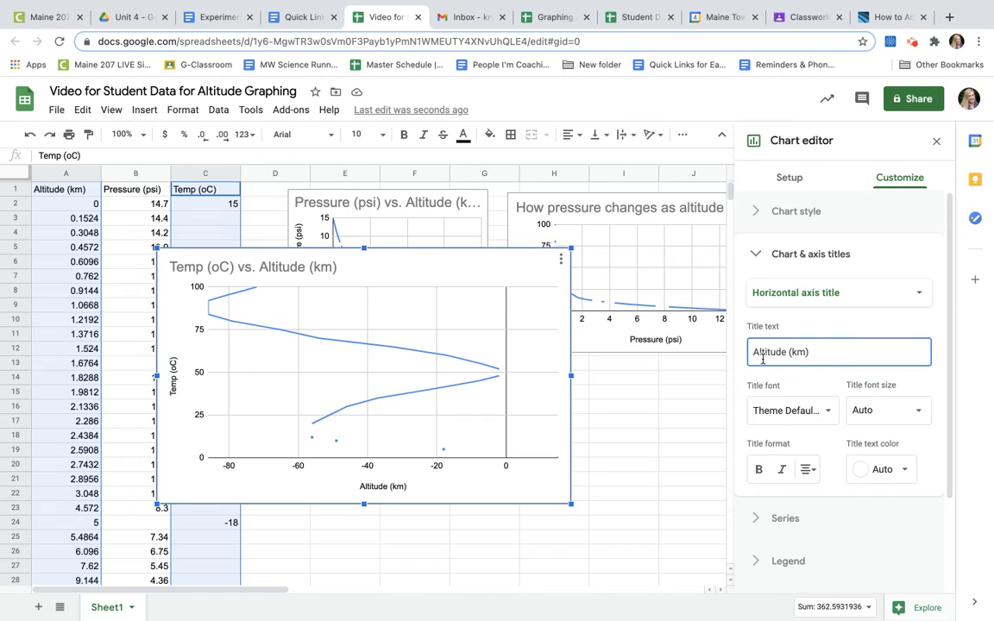
drag(816, 357, 745, 350)
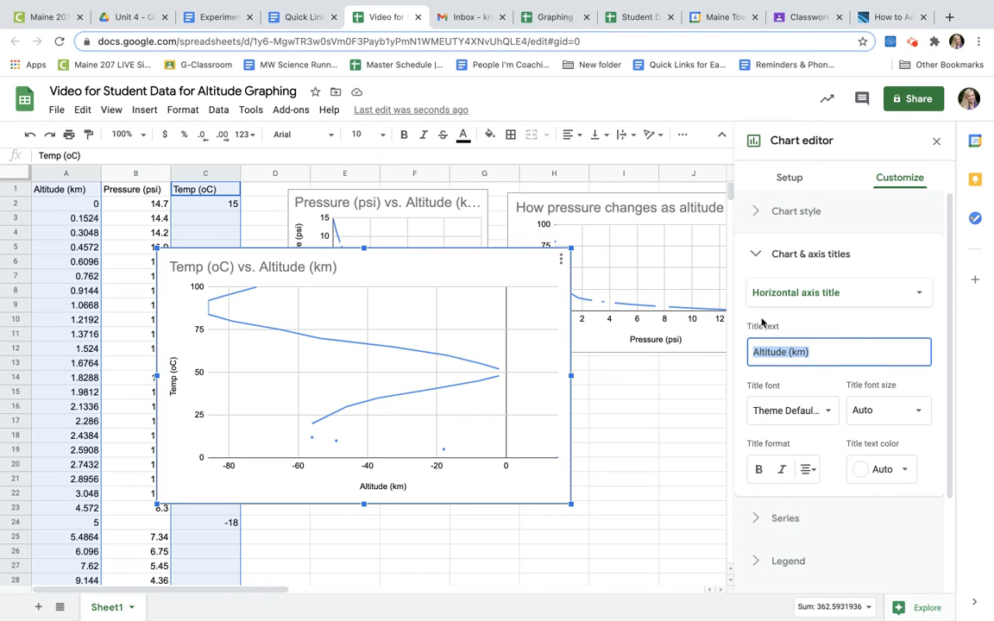
text(Temperature (oC)
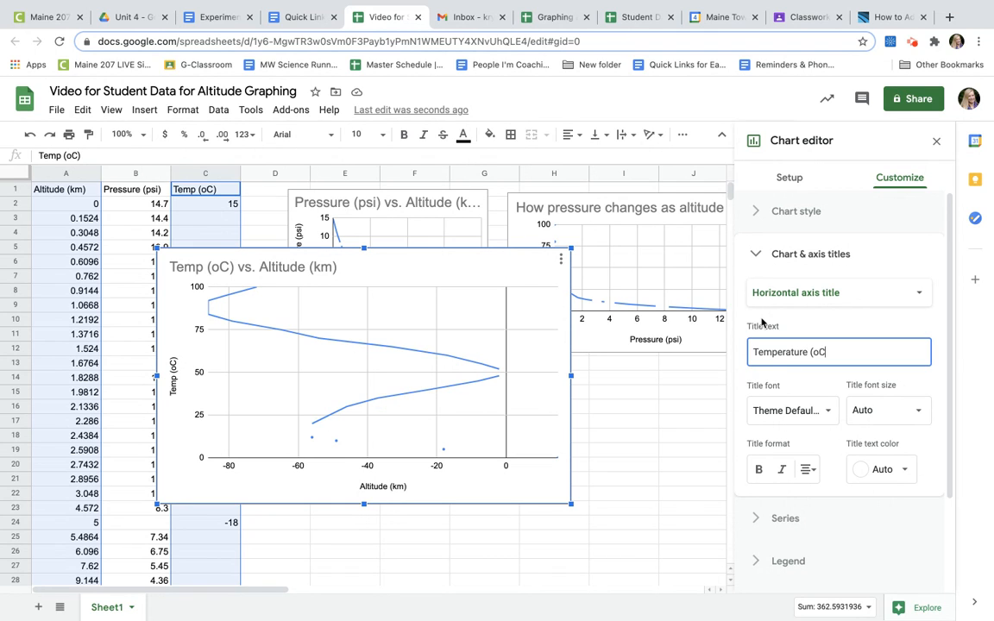
text())
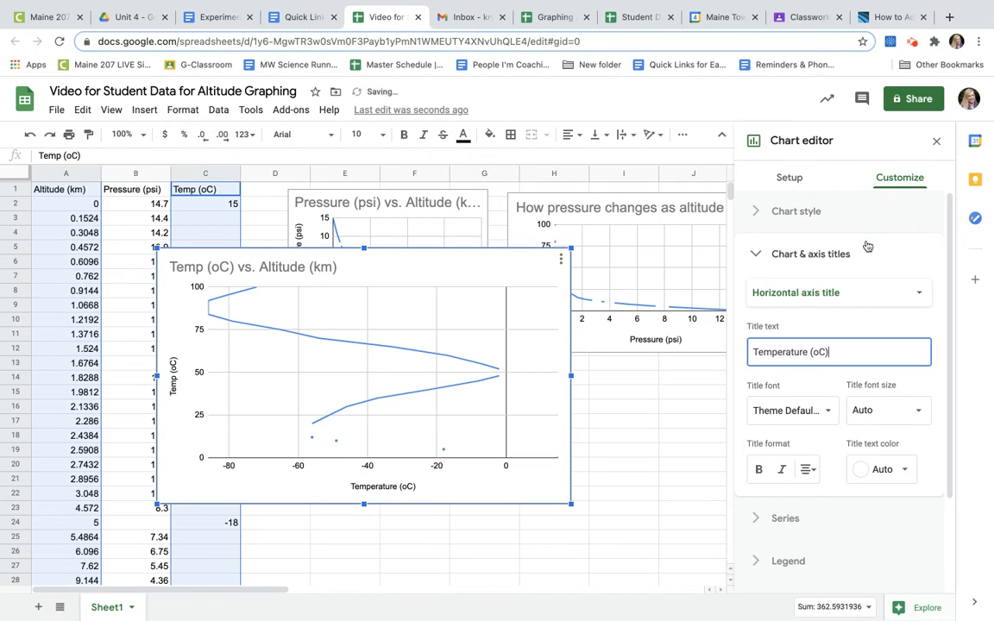
- Set the temperature chart's vertical axis title to "Altitude (km)" and close the chart editor
click(870, 295)
click(842, 314)
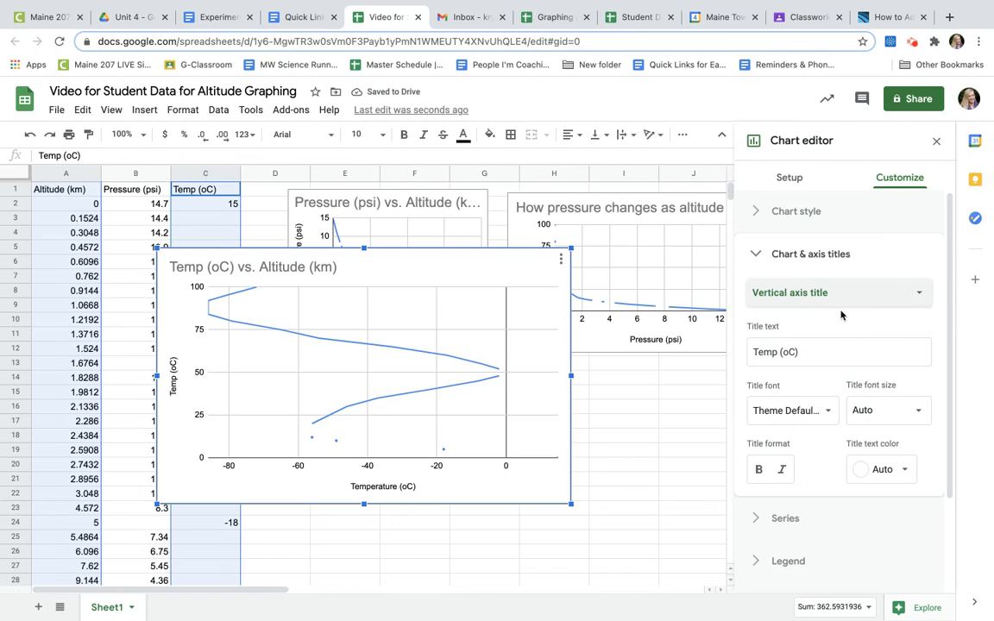
click(841, 352)
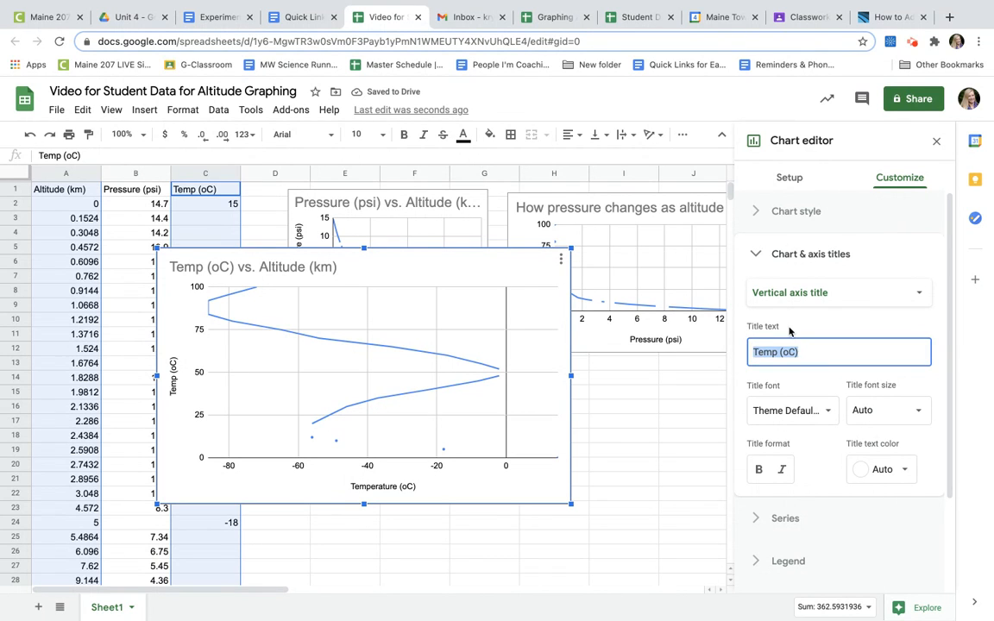
text(Altitude ()
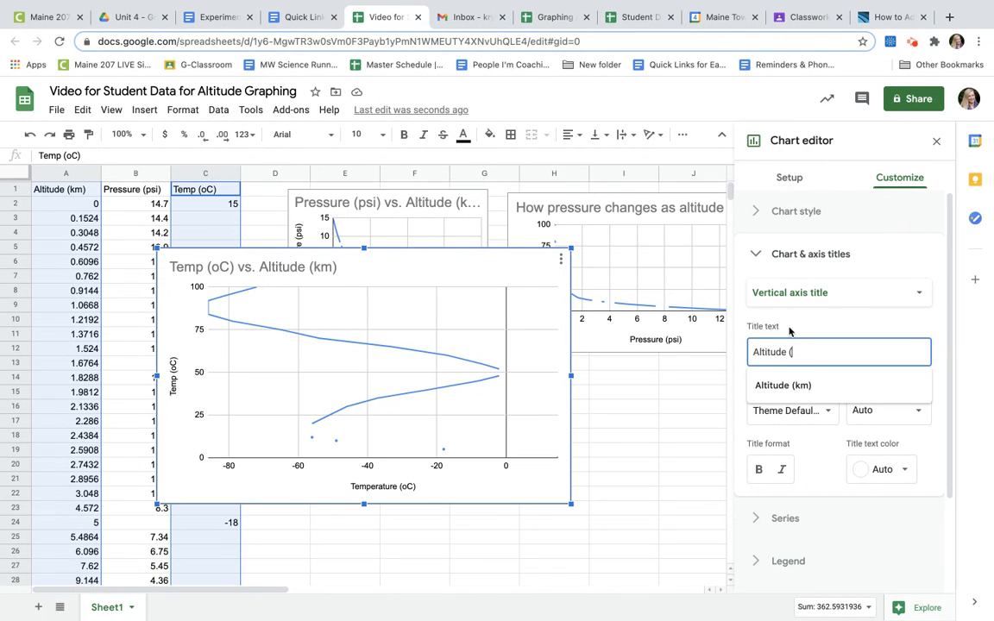
text(km)
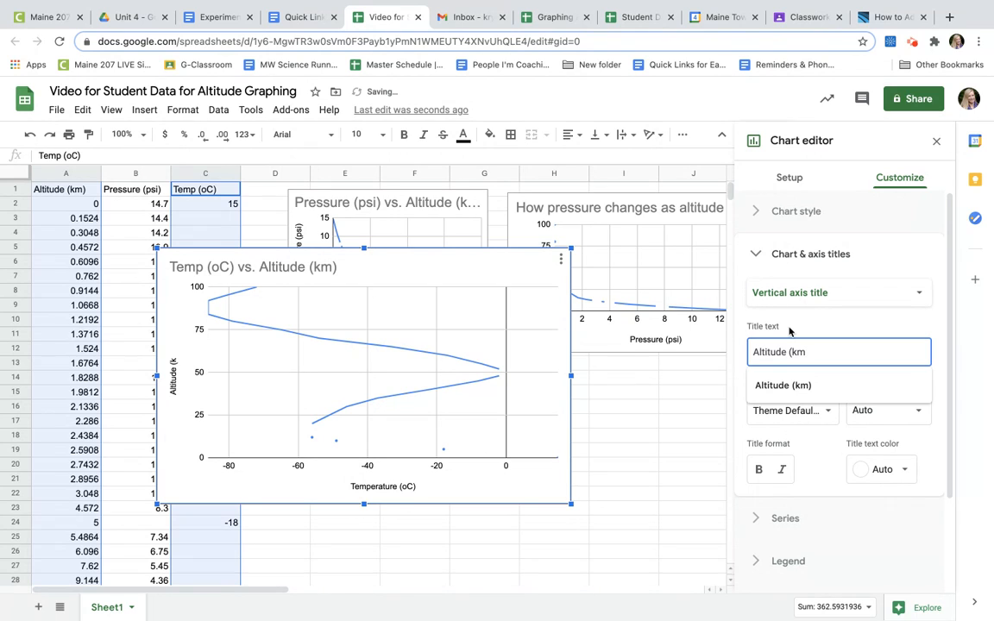
text())
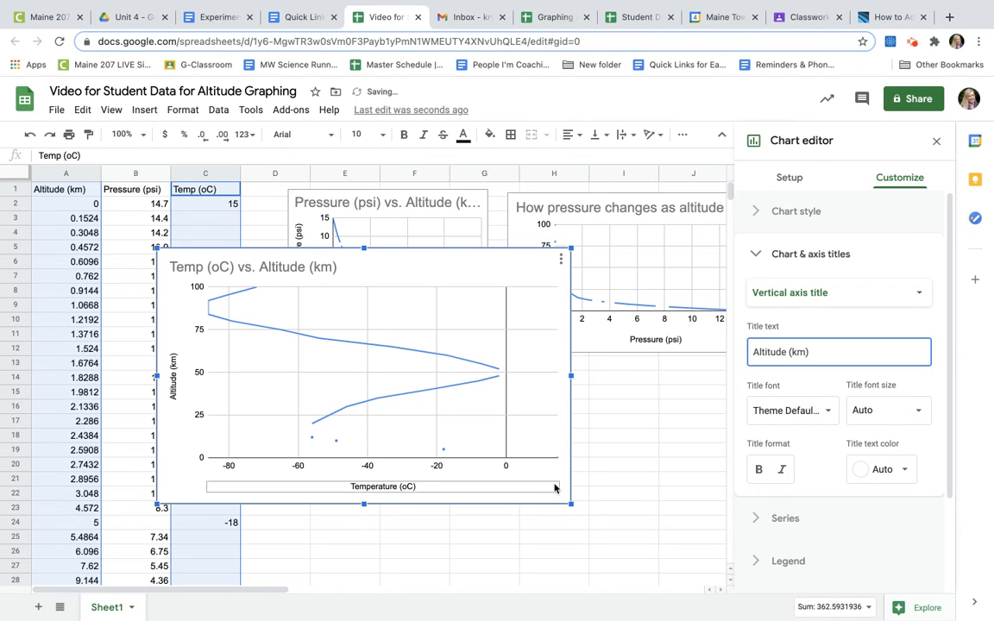
click(654, 464)
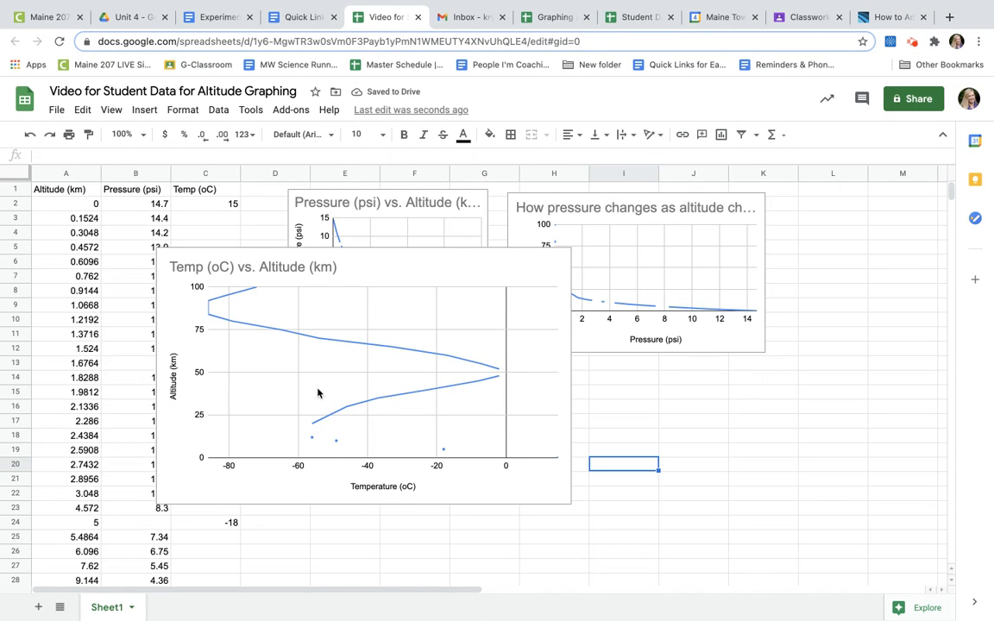
- Move the temperature chart down so its upper-left corner sits near cell D9, clear of the data columns
click(317, 436)
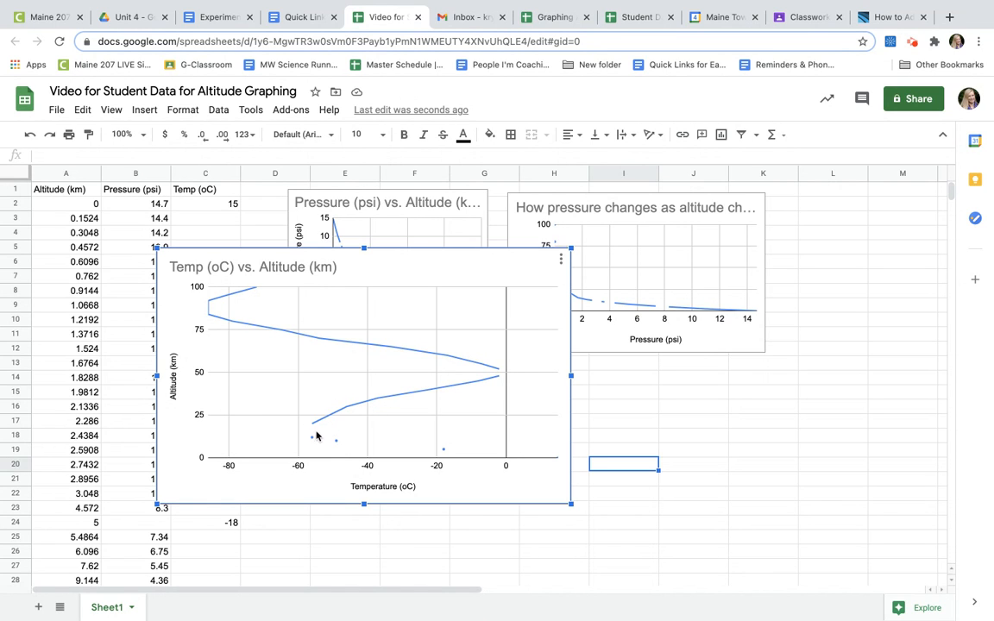
drag(399, 260, 650, 314)
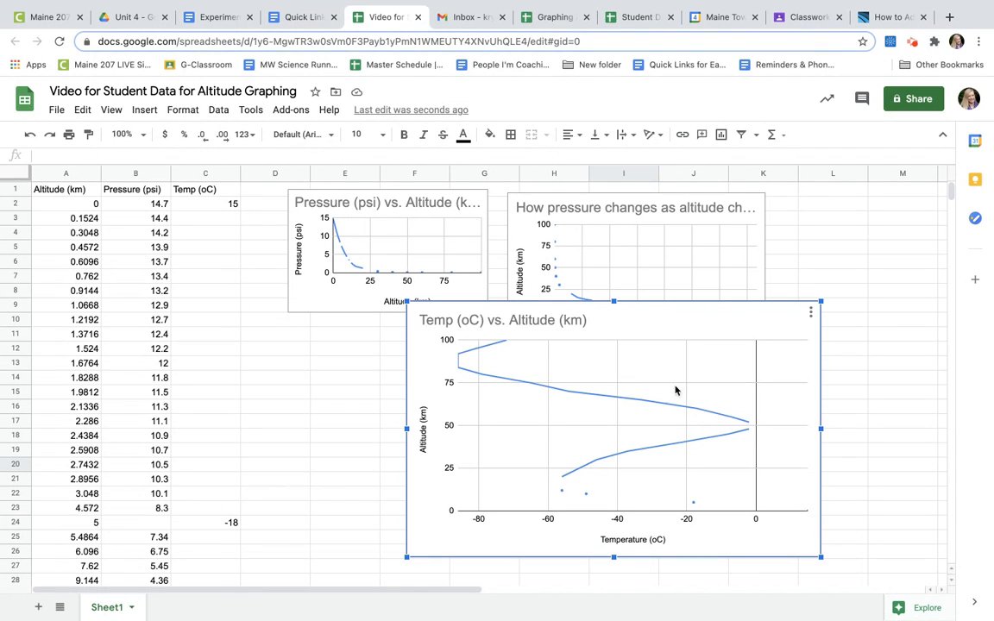
drag(664, 319, 497, 318)
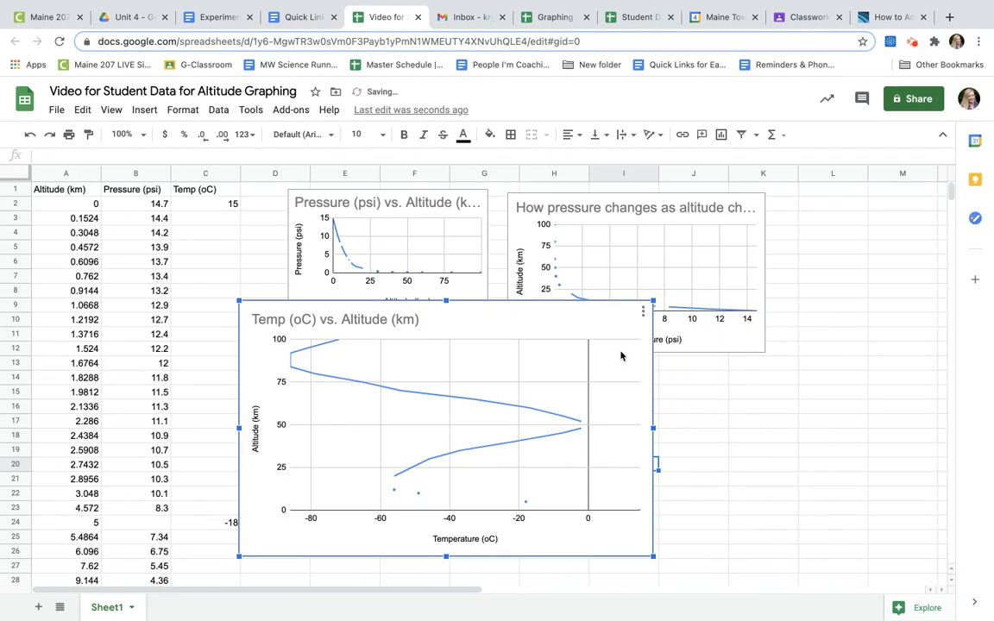
- Open the temperature chart for editing and bring up its customization options
click(642, 311)
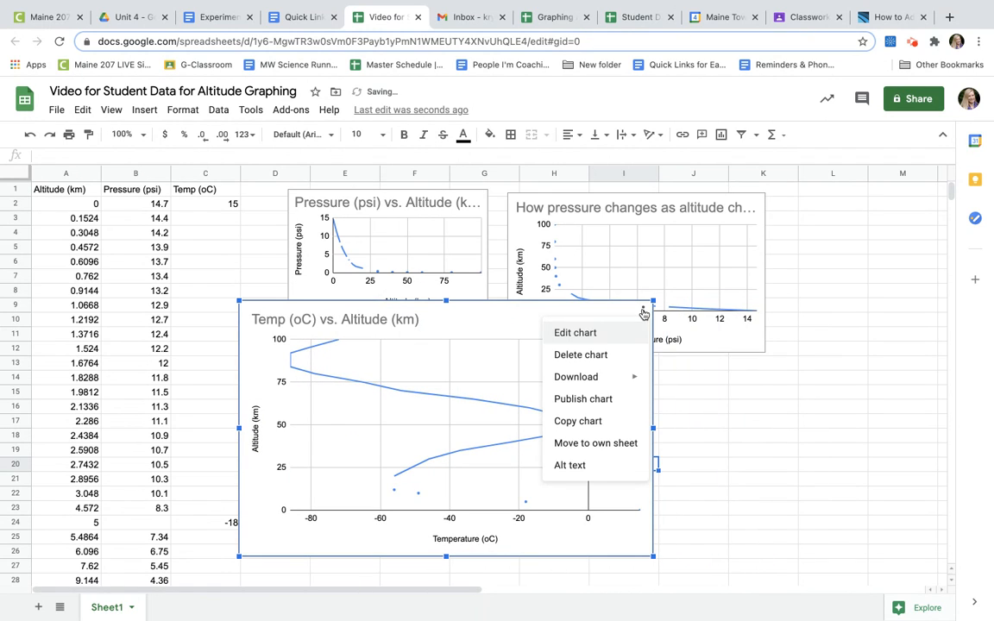
click(577, 333)
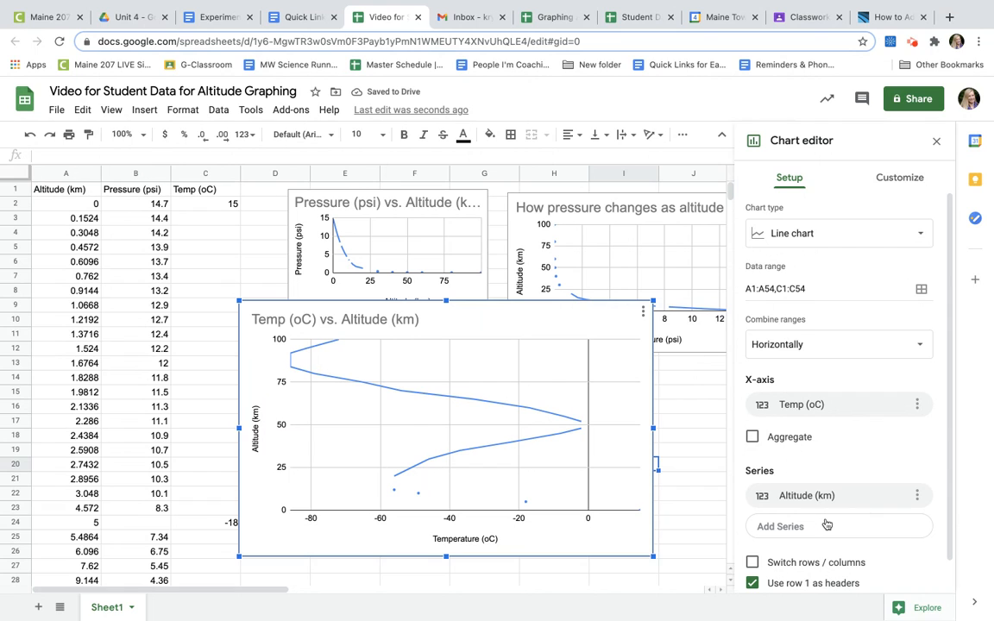
scroll(827, 483, down, 1)
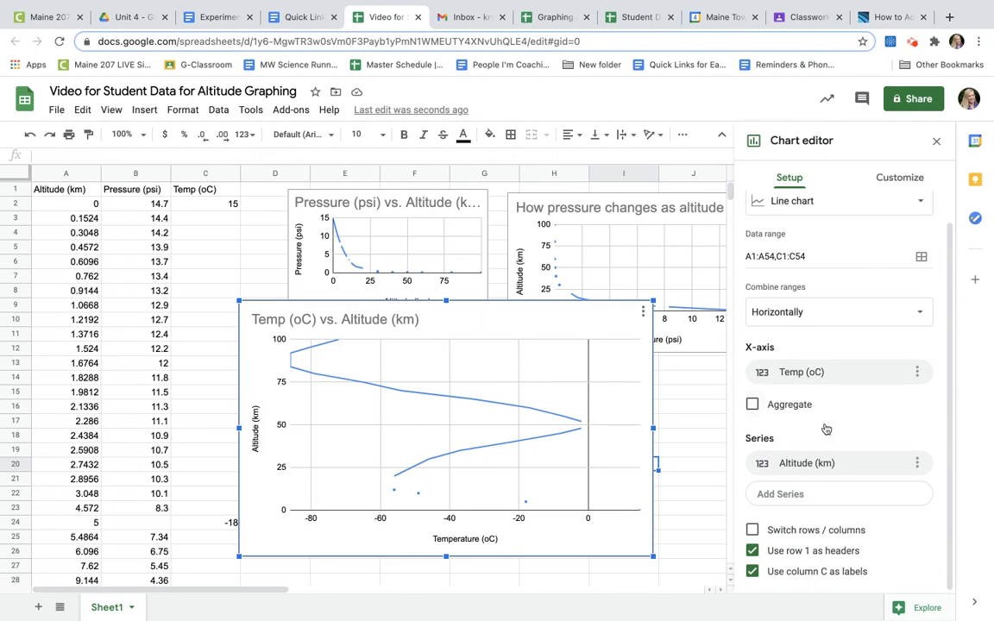
scroll(859, 293, up, 1)
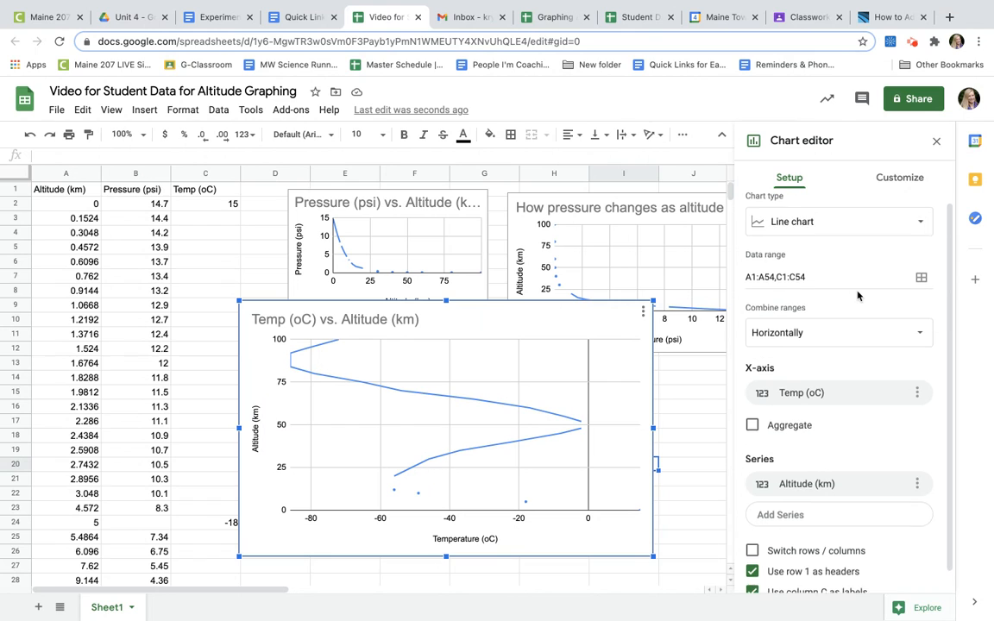
click(902, 177)
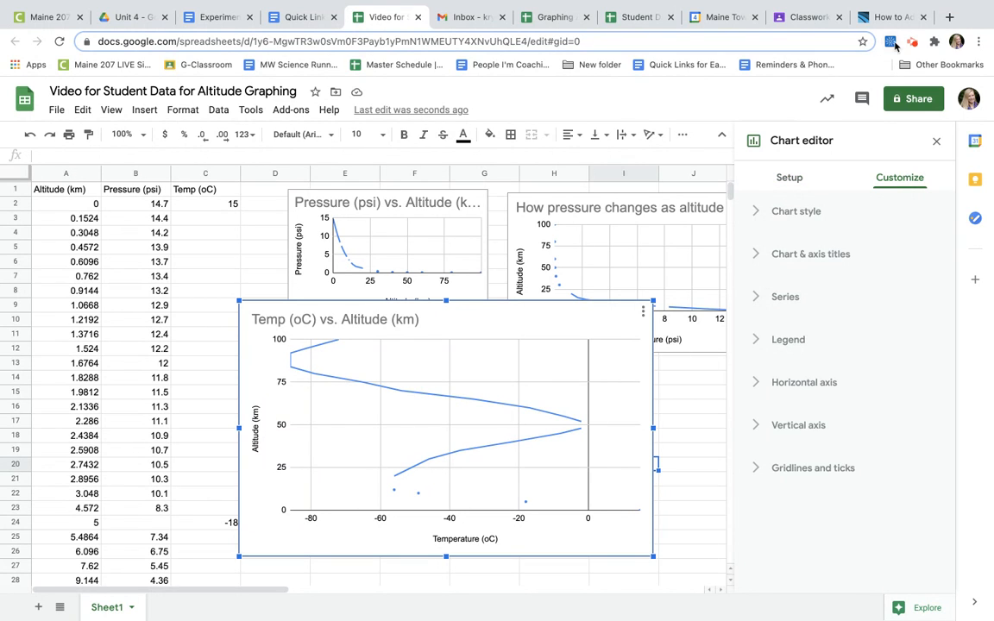
click(912, 41)
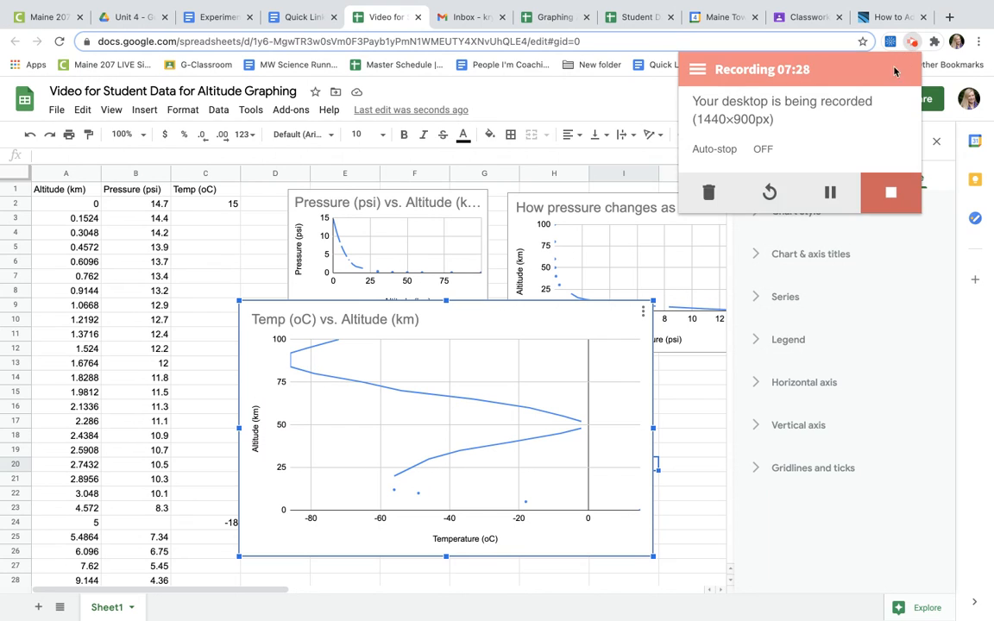
click(830, 204)
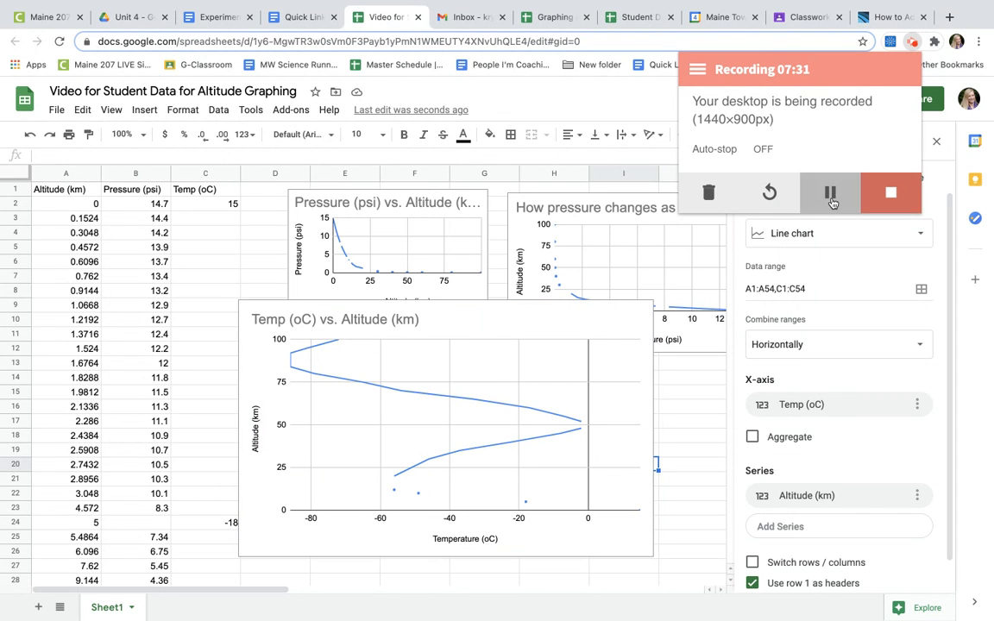
click(879, 269)
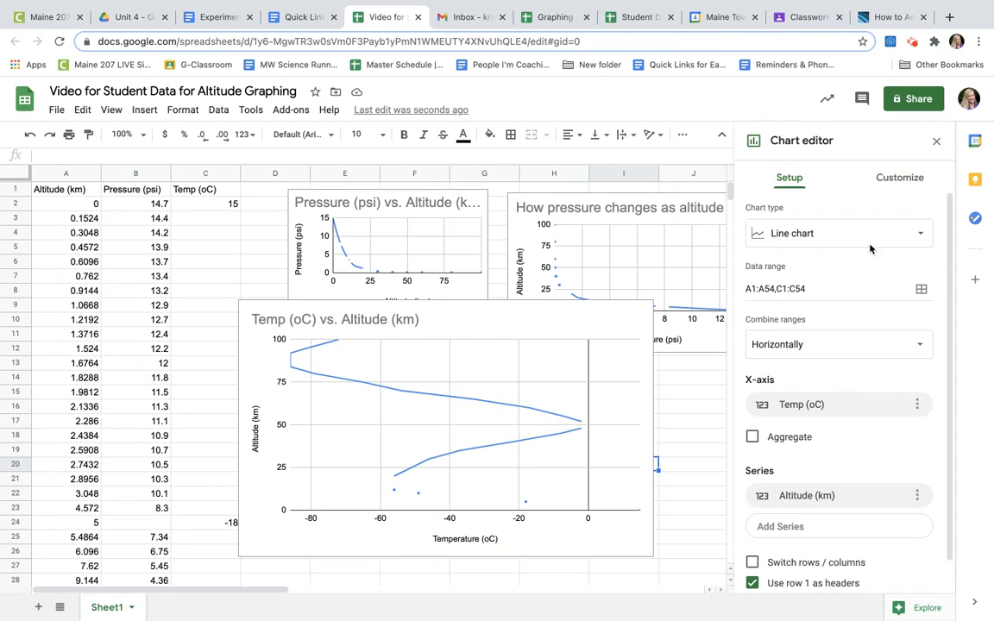
- In the temperature chart's style options, enable Smooth and Plot null values to draw one smooth, continuous line
click(901, 179)
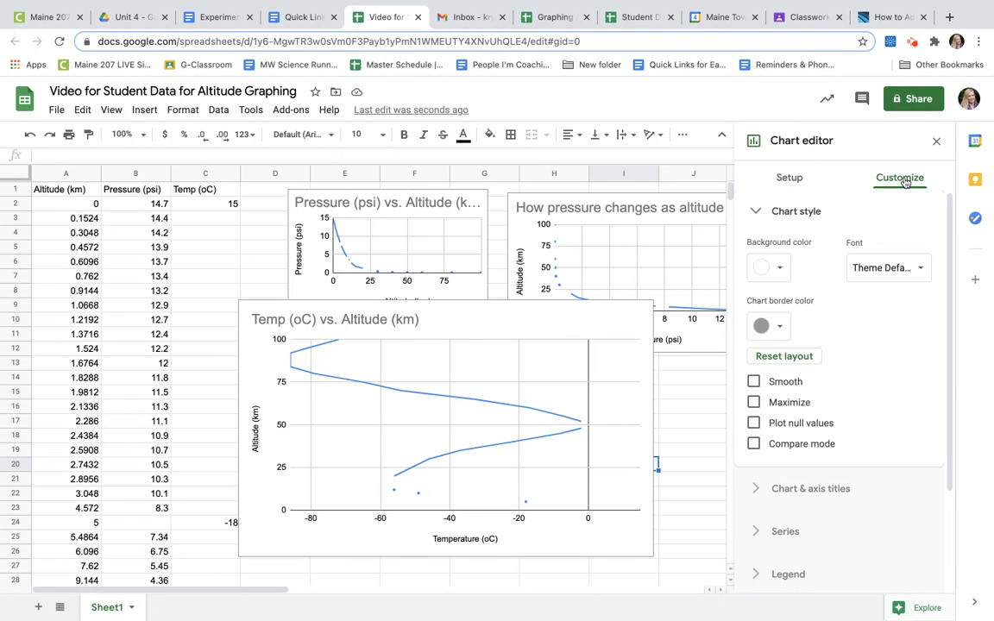
click(764, 214)
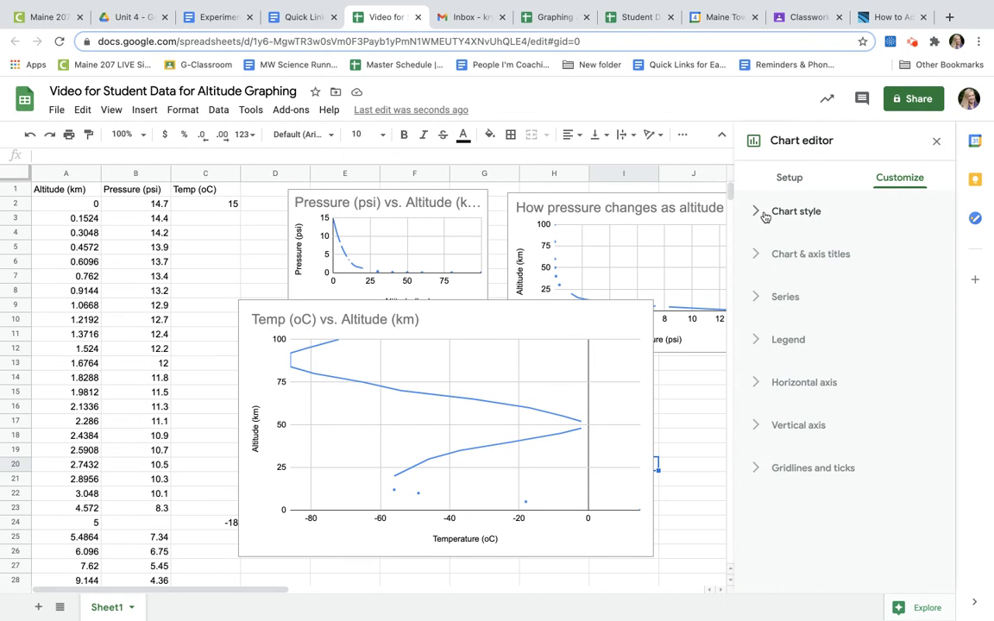
click(764, 214)
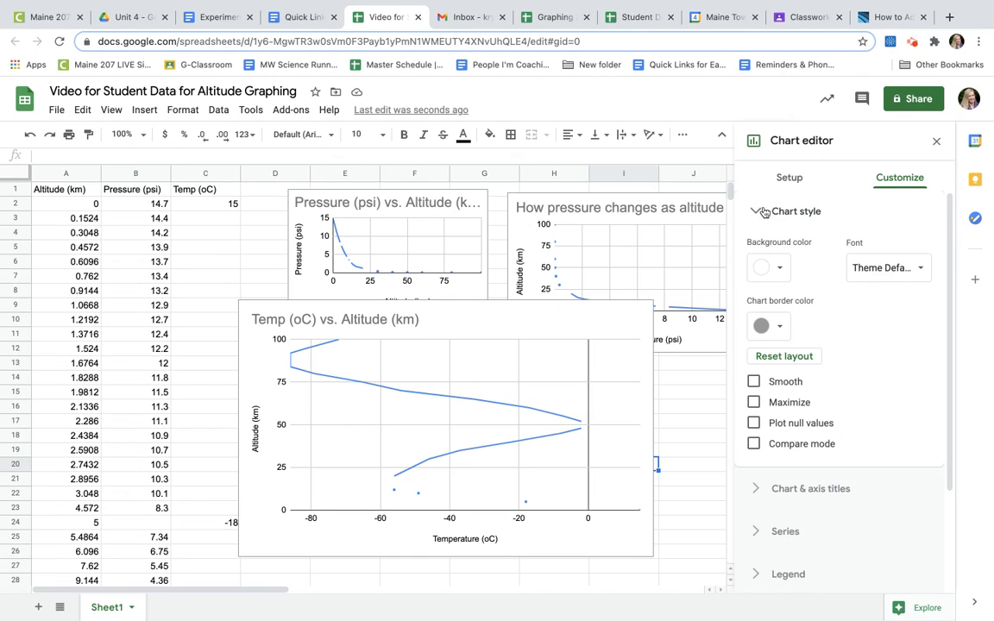
click(761, 218)
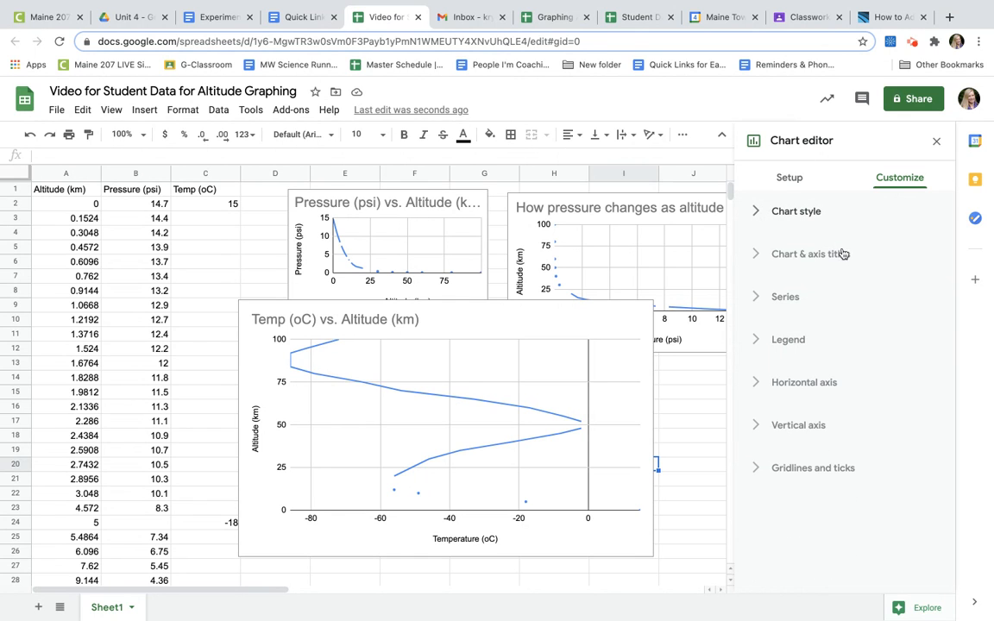
click(759, 212)
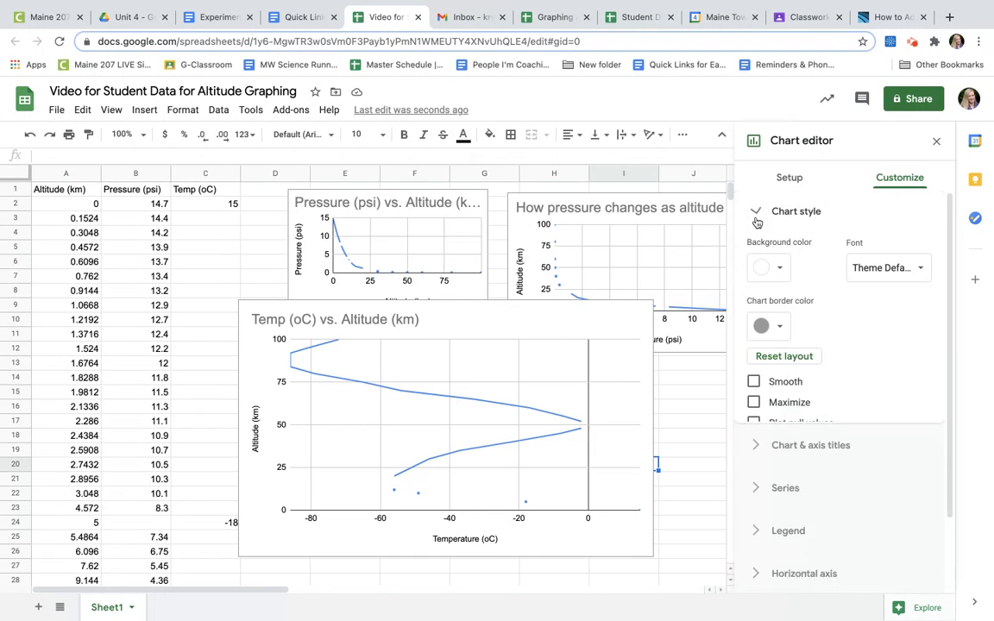
click(754, 383)
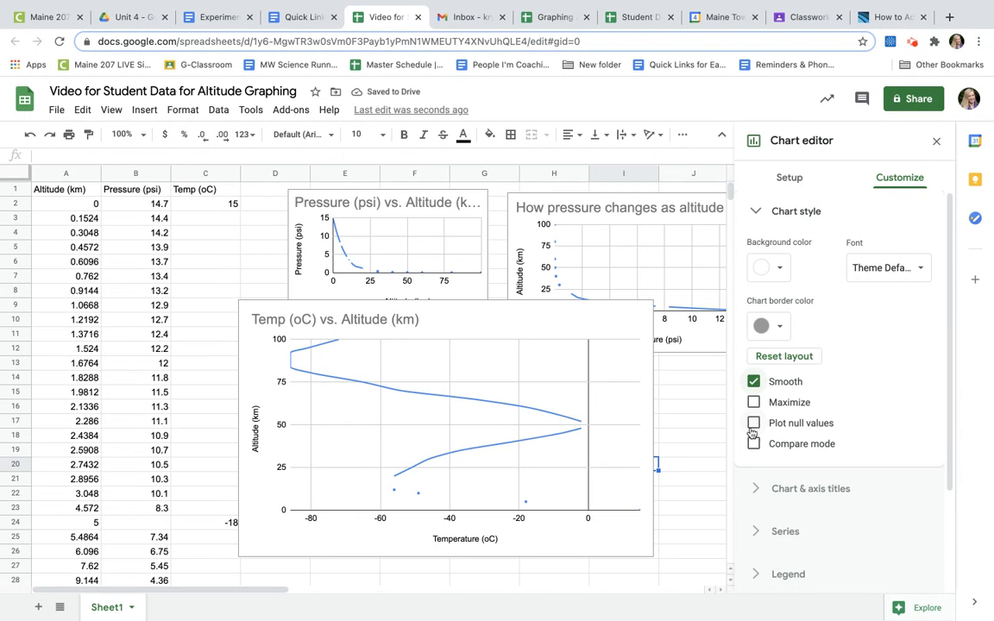
click(753, 424)
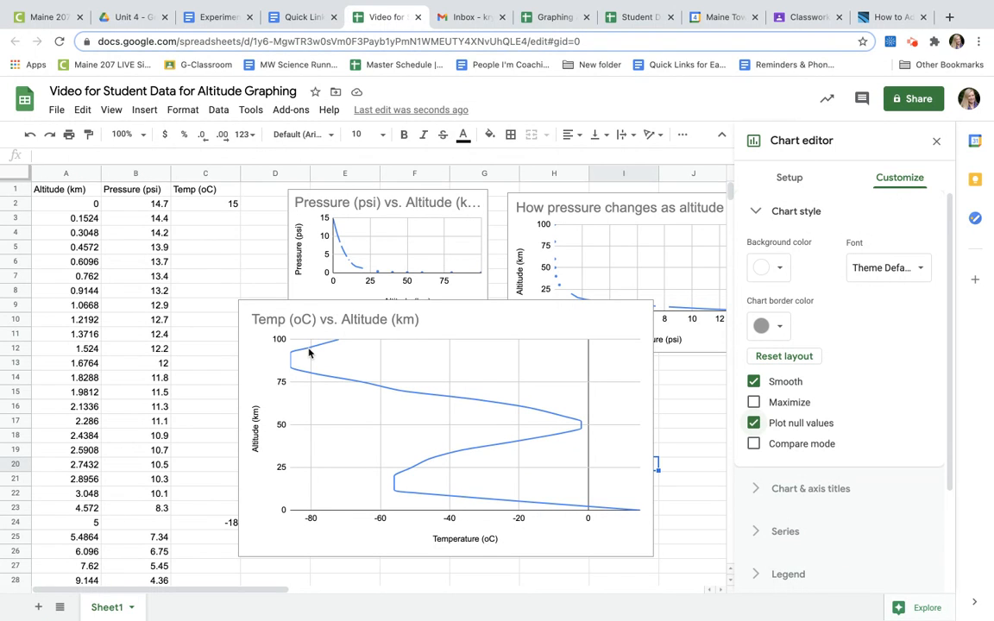
- Set the temperature chart's title to "How Temperature changes relative to altitude" and close the chart editor
click(758, 212)
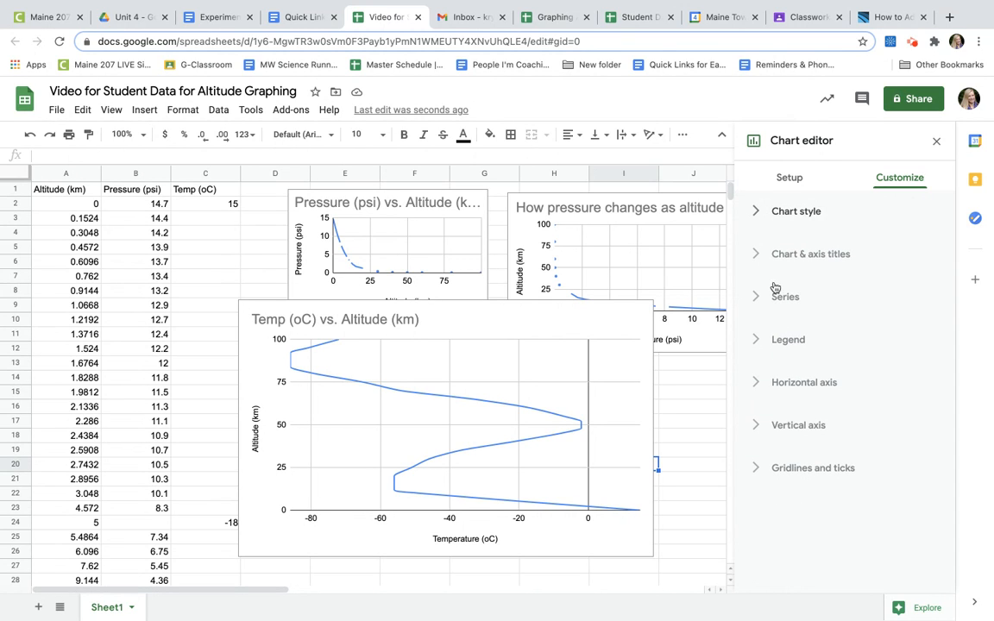
click(759, 255)
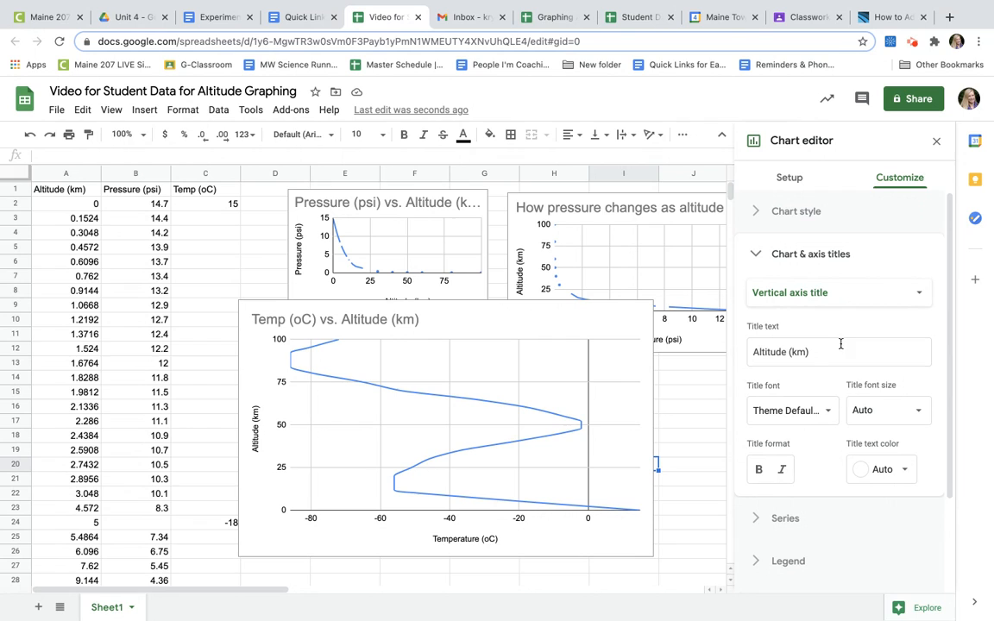
click(809, 295)
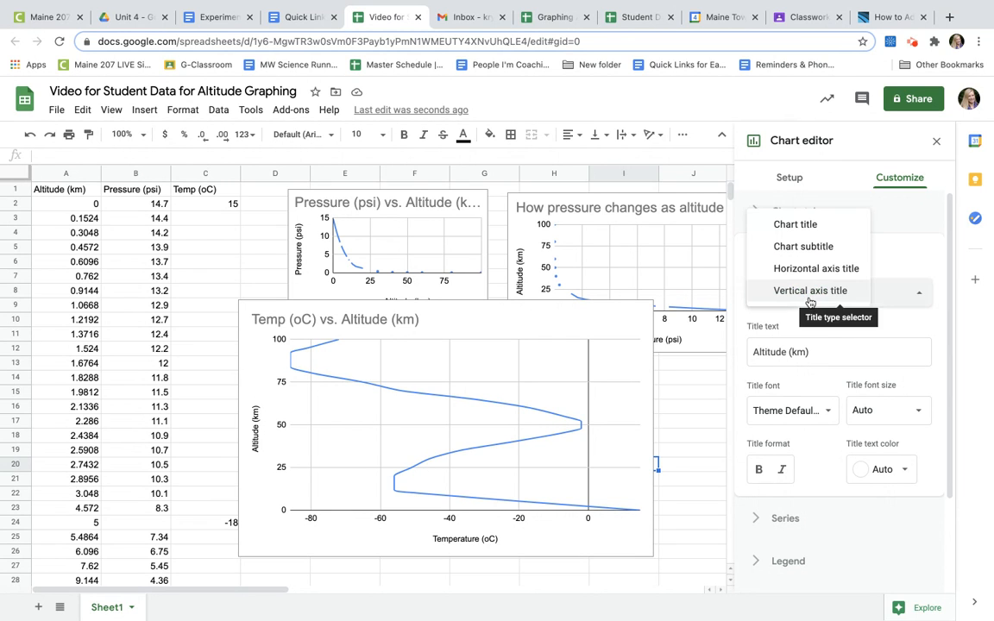
click(803, 227)
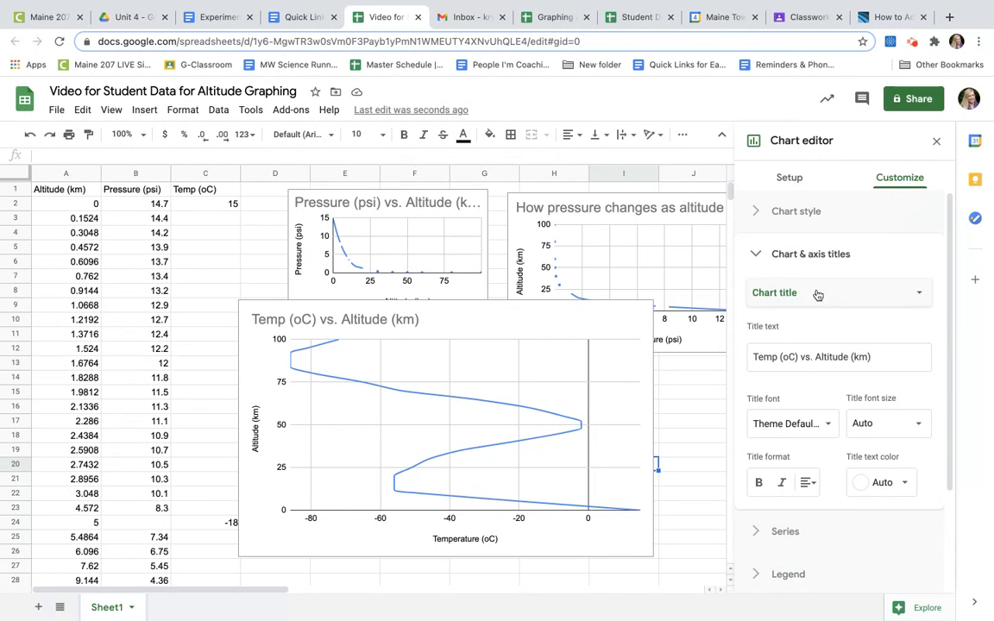
drag(881, 357, 729, 353)
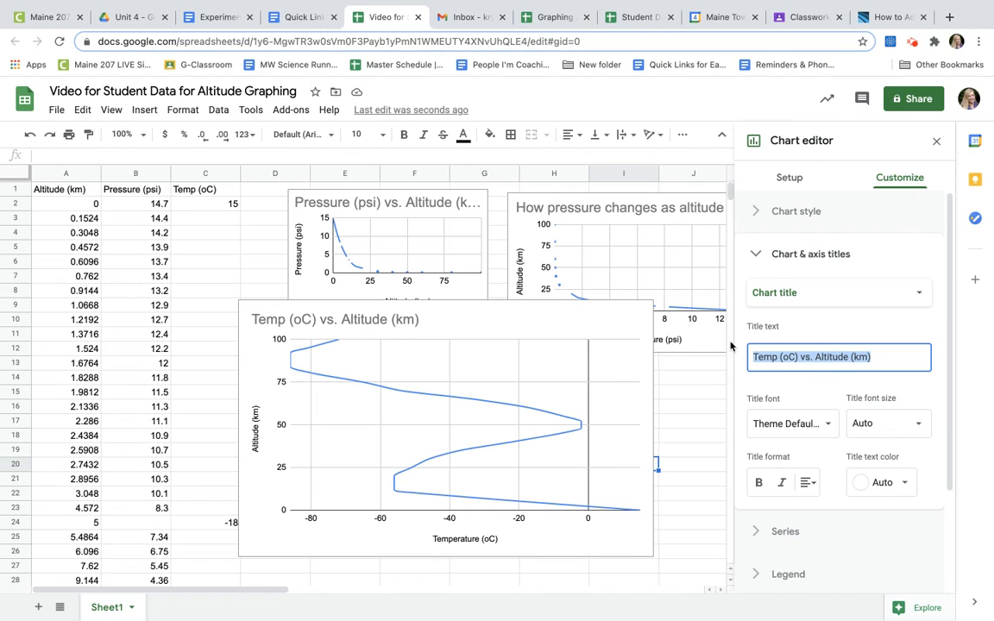
text(How )
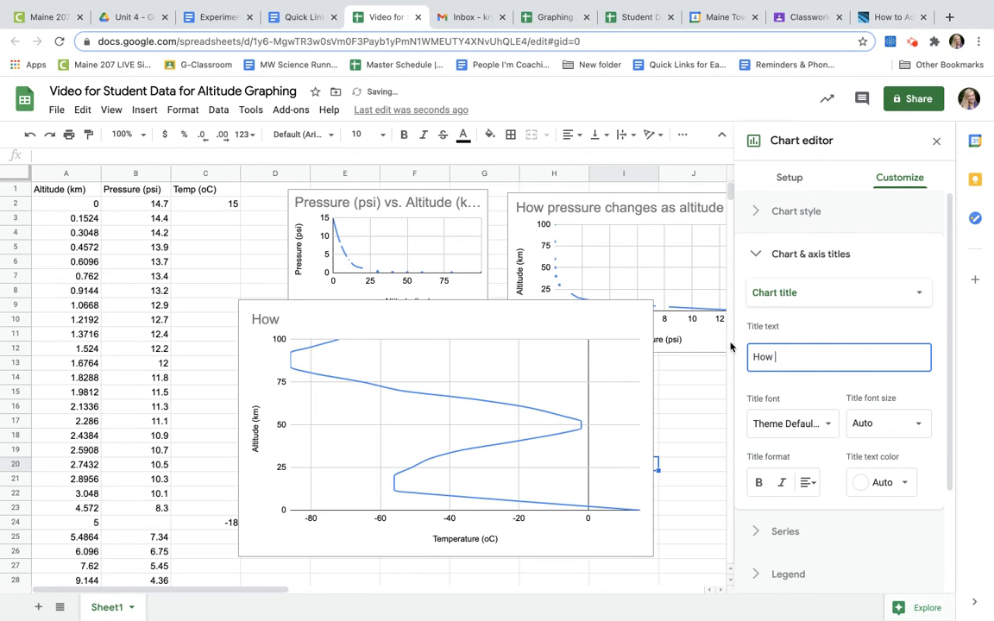
text(Temperature c)
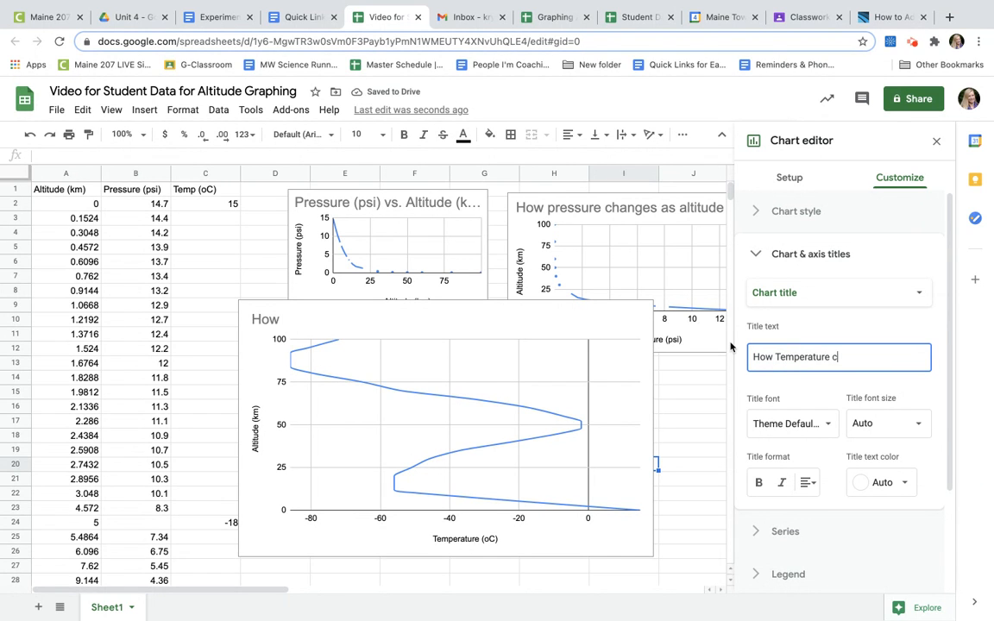
text(hanges relative to altitude)
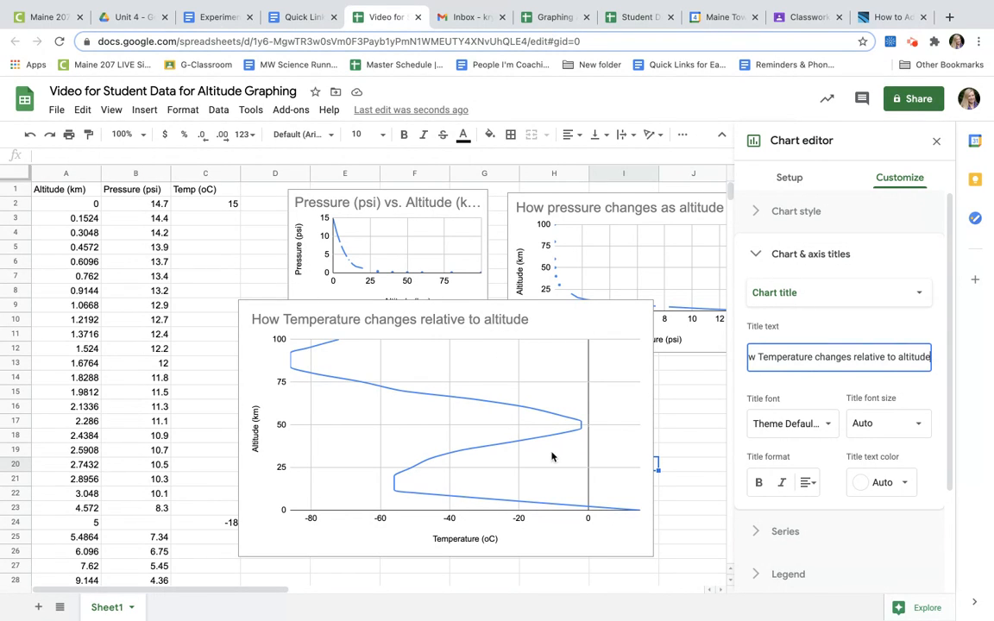
click(681, 466)
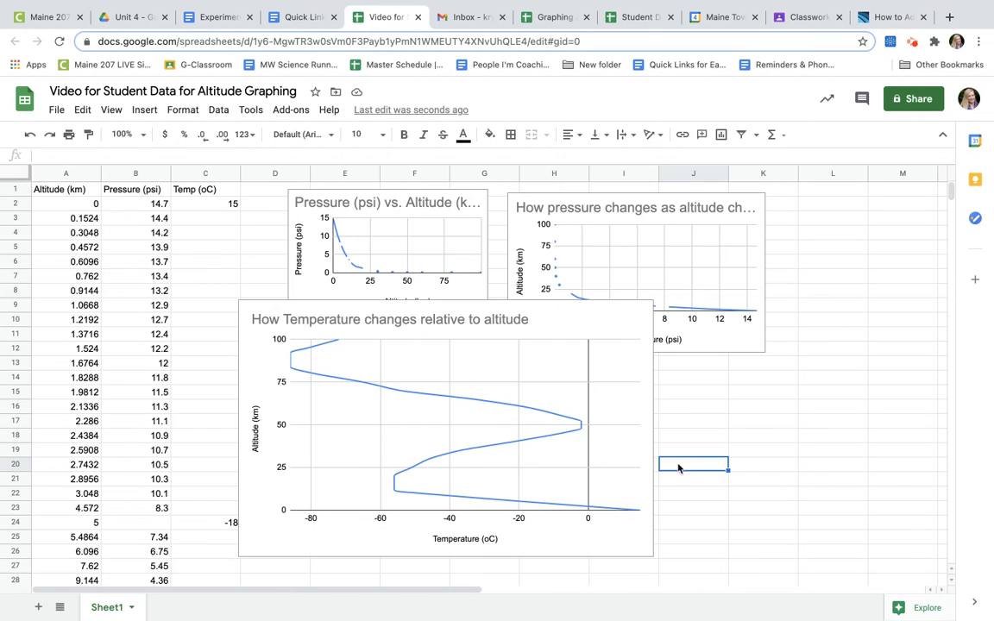